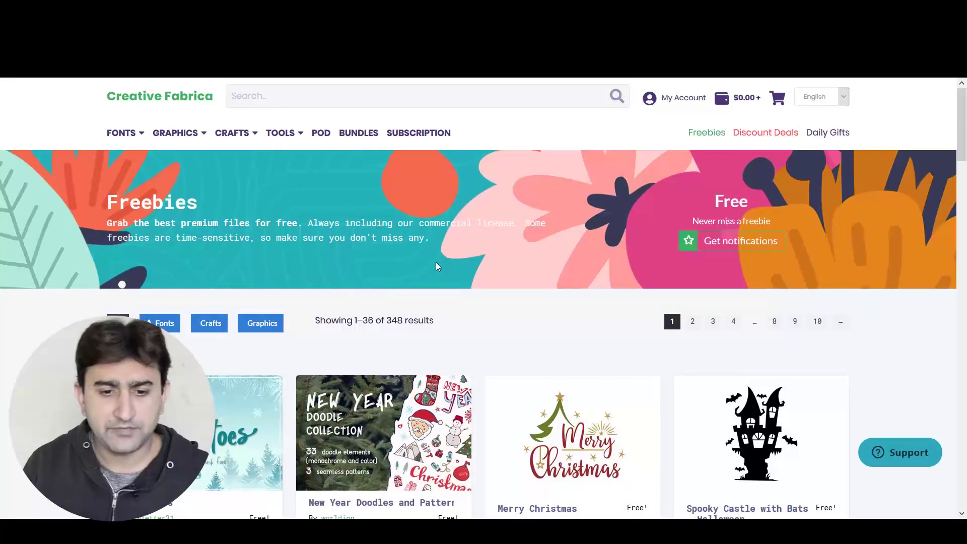
# Find the New Year Doodles and Patterns graphic among the Creative Fabrica freebies and open its product page
pyautogui.scroll(-3, 432, 302)
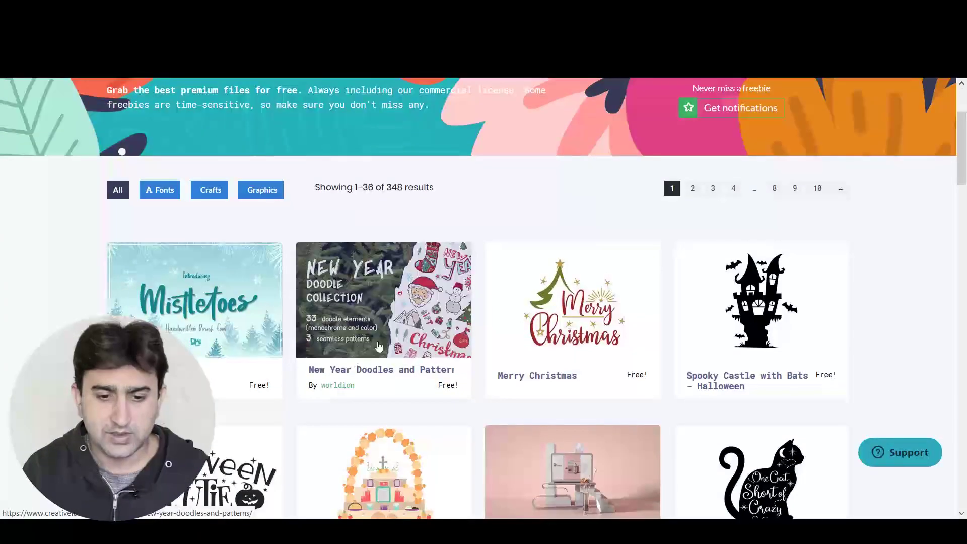
pyautogui.scroll(1, 430, 309)
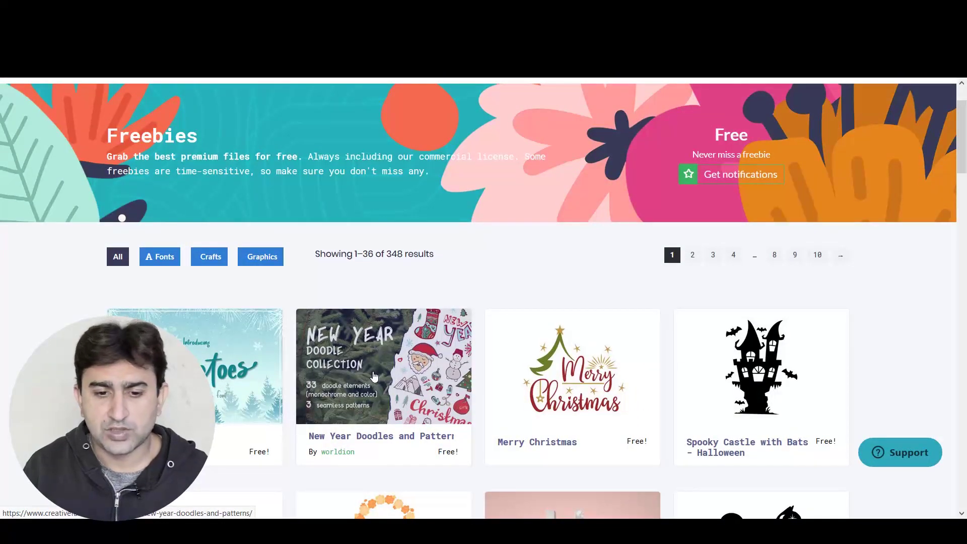
pyautogui.click(374, 377)
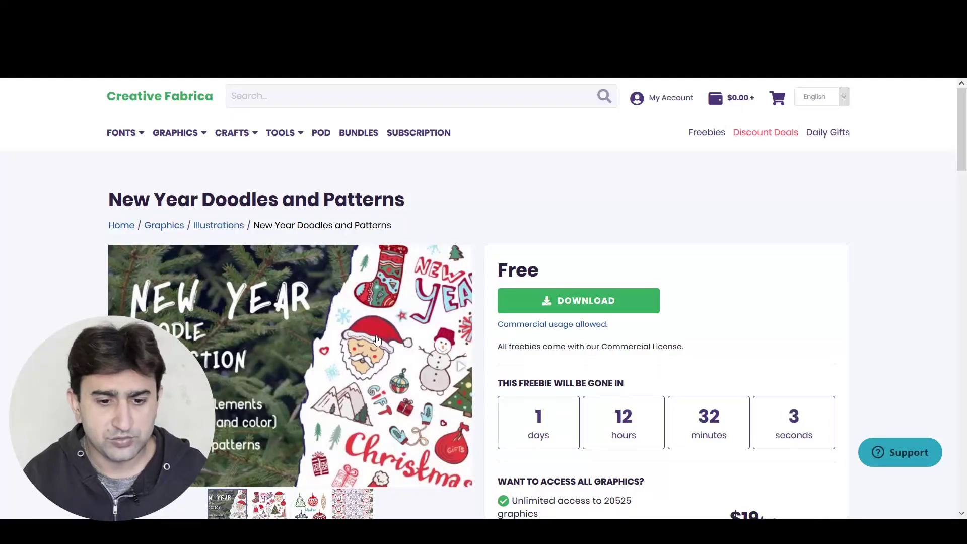
# Look through the preview images of the seamless patterns and the coloured doodle elements
pyautogui.scroll(-1, 374, 343)
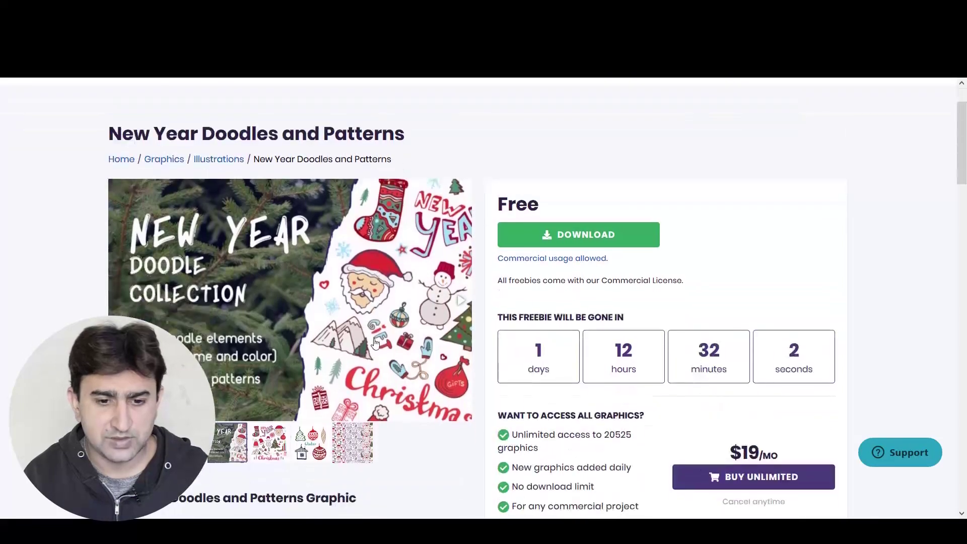
pyautogui.click(354, 434)
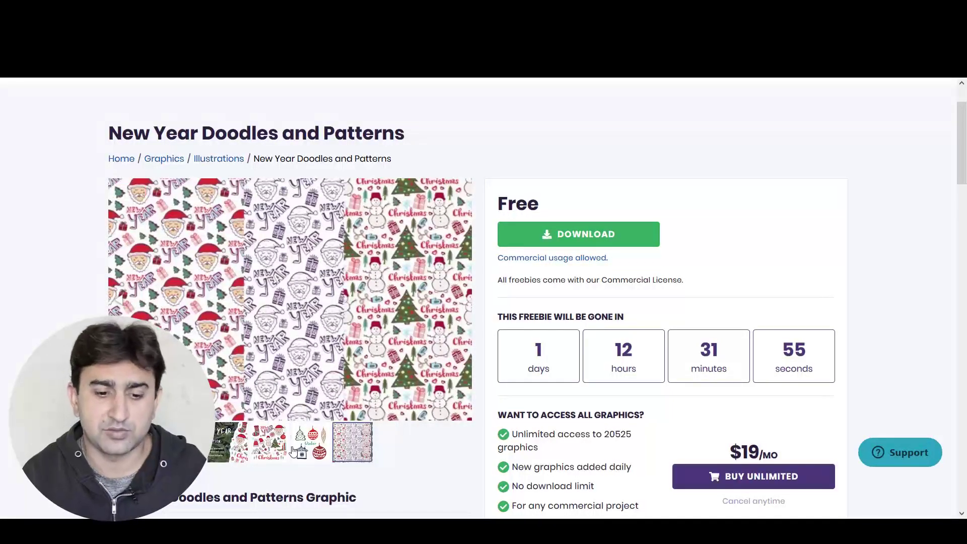
pyautogui.click(269, 450)
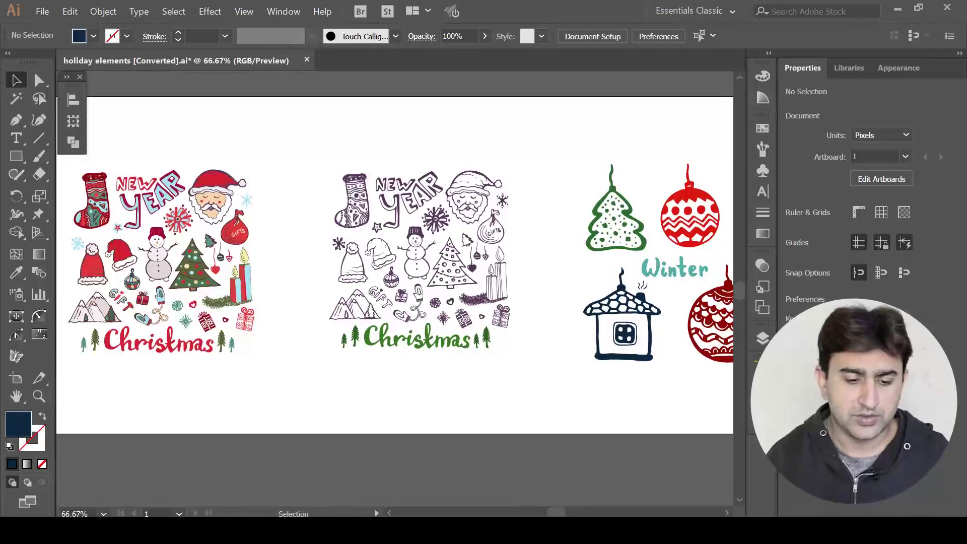
# Switch to Illustrator and create a new document measured in inches, 6 in wide and 6 in high
pyautogui.scroll(-1, 218, 482)
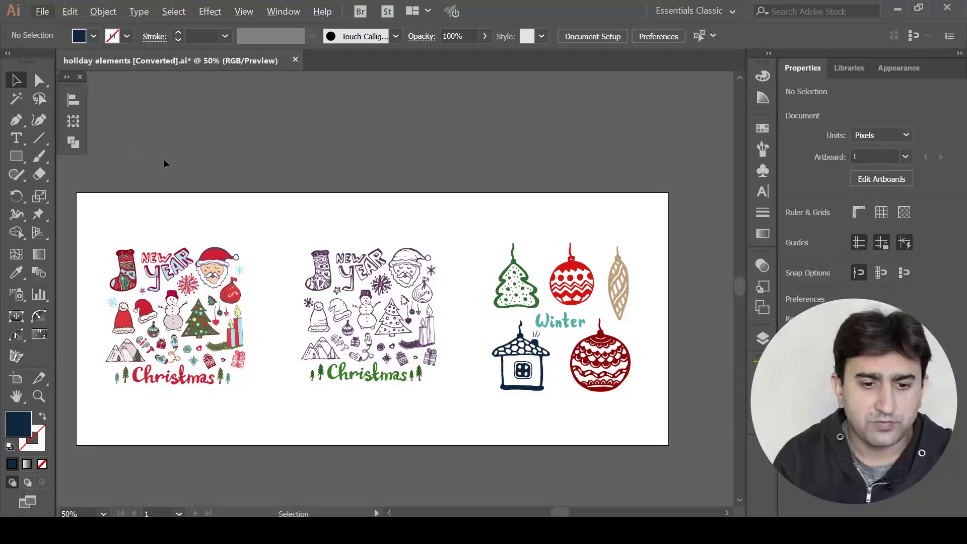
pyautogui.click(43, 11)
pyautogui.click(58, 26)
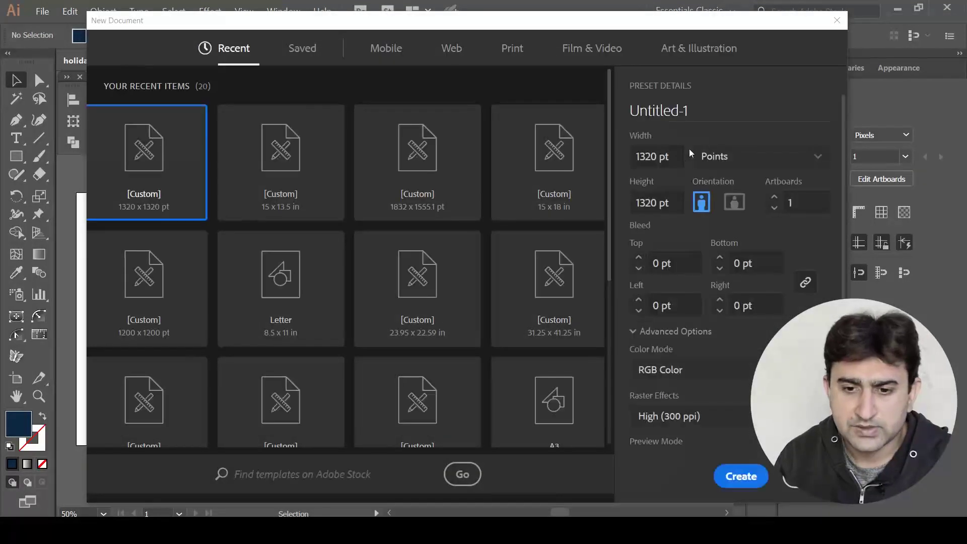
pyautogui.click(734, 160)
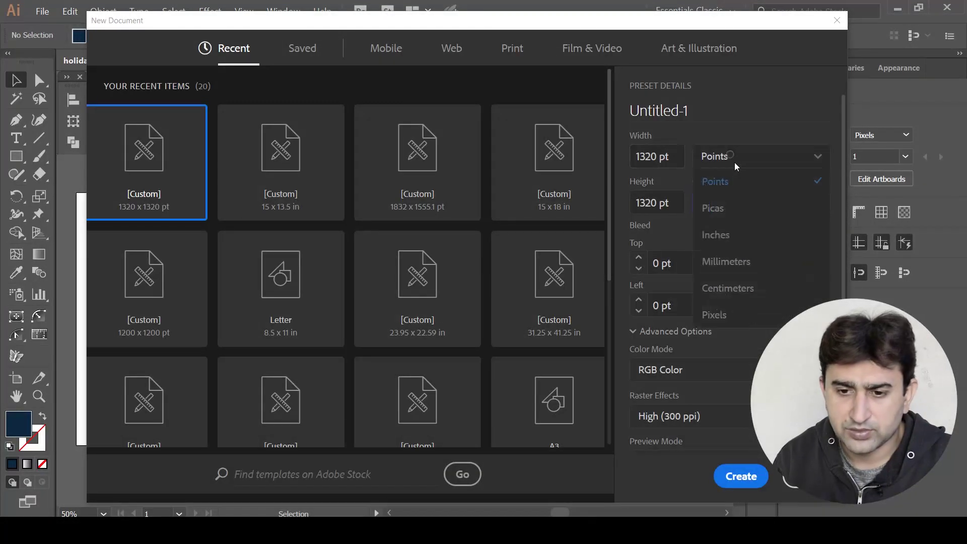
pyautogui.click(715, 233)
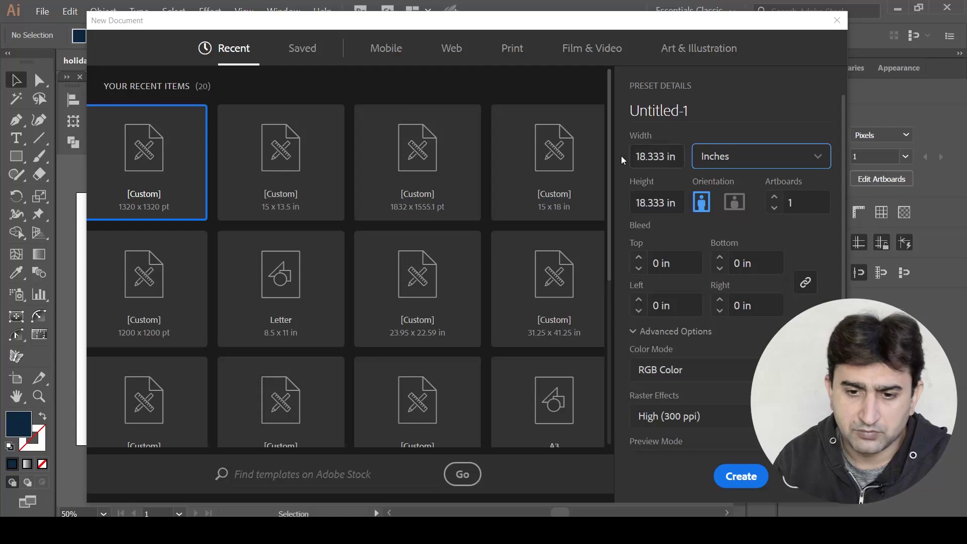
pyautogui.click(646, 160)
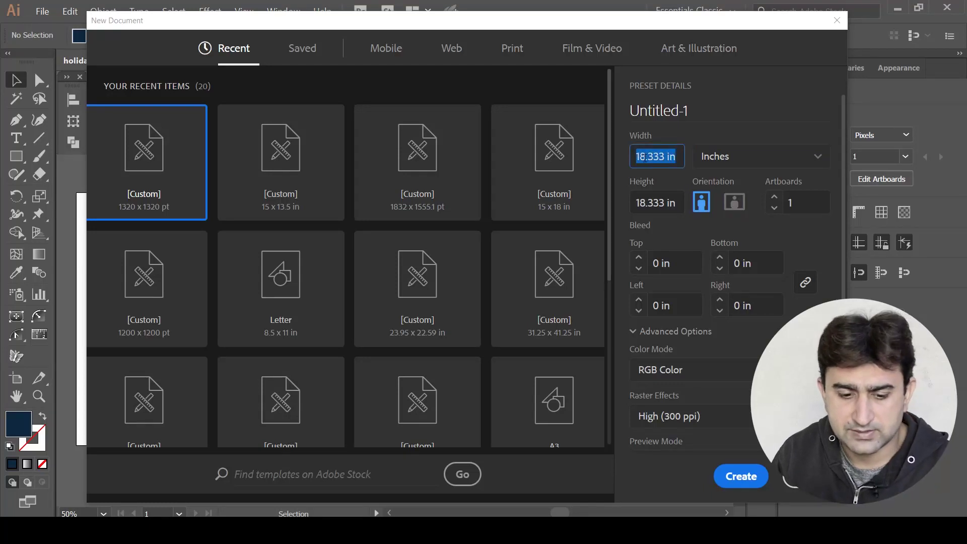
pyautogui.write('6')
pyautogui.press('Tab')
pyautogui.write('6')
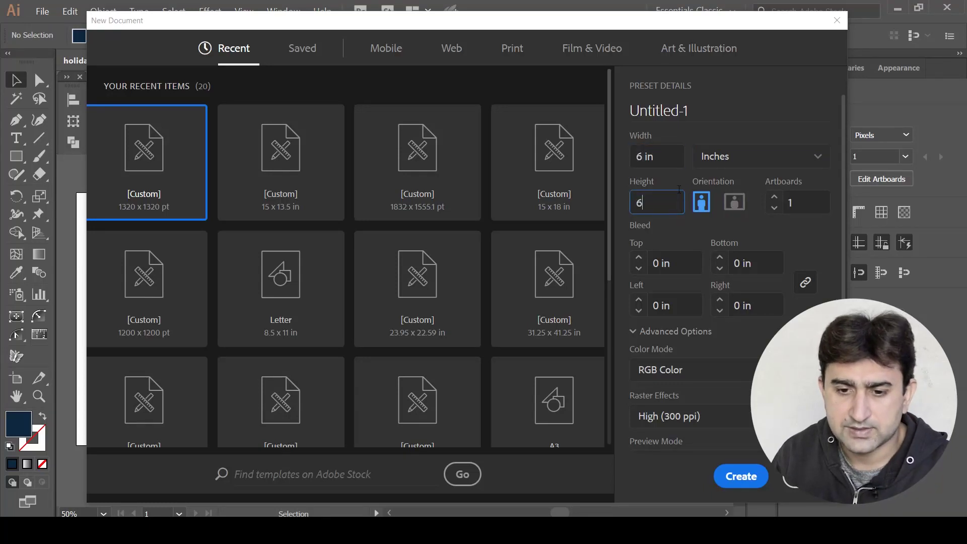
pyautogui.click(677, 159)
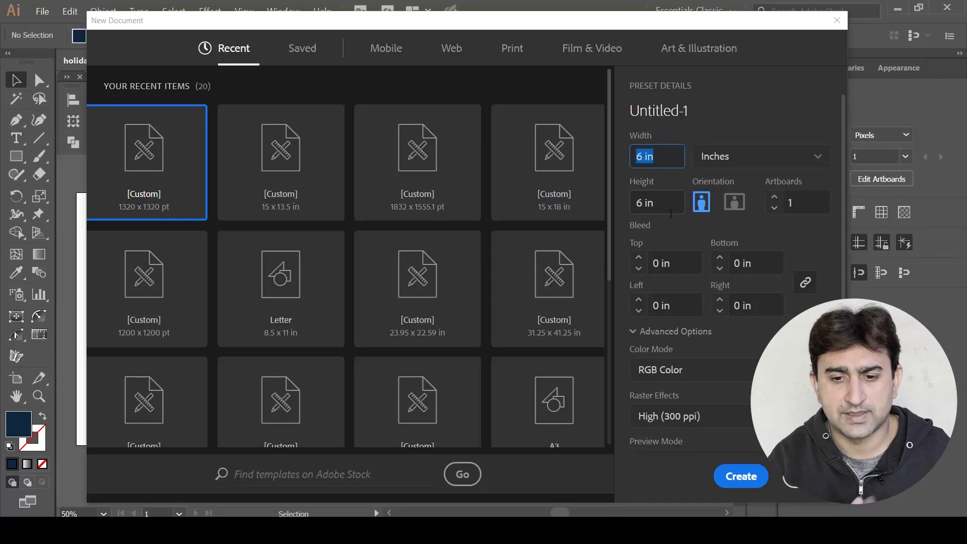
pyautogui.press('Return')
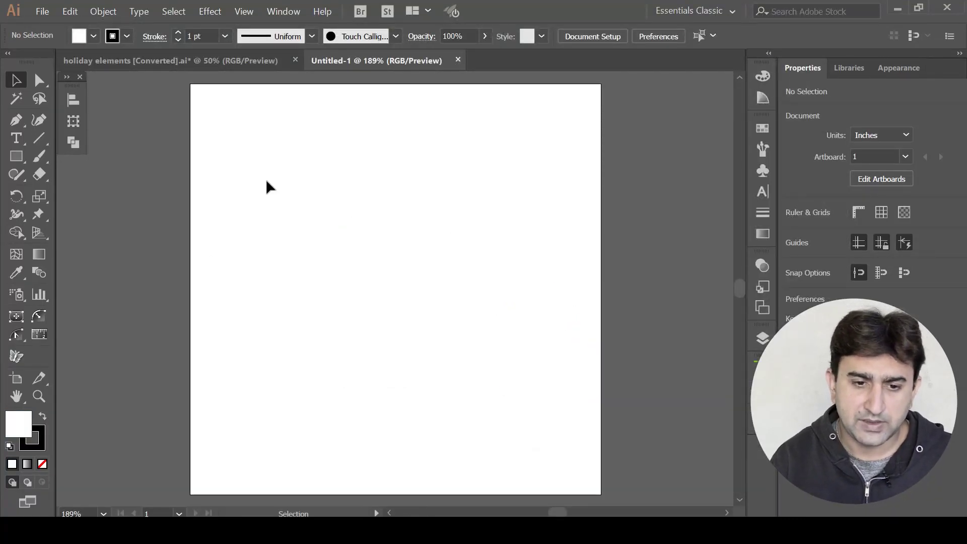
# Copy the coloured Santa head from the holiday elements file into the centre of the new document
pyautogui.click(236, 61)
pyautogui.moveTo(220, 259); pyautogui.dragTo(222, 259)
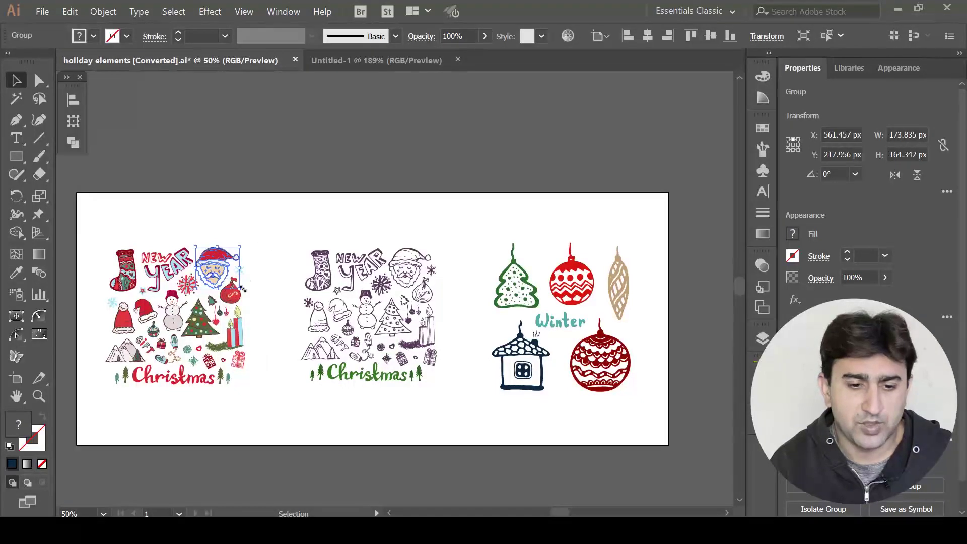
pyautogui.click(246, 223)
pyautogui.moveTo(215, 262); pyautogui.dragTo(405, 289)
# Copy the patterned stocking and the red Christmas lettering from the holiday elements file into the new document
pyautogui.click(202, 67)
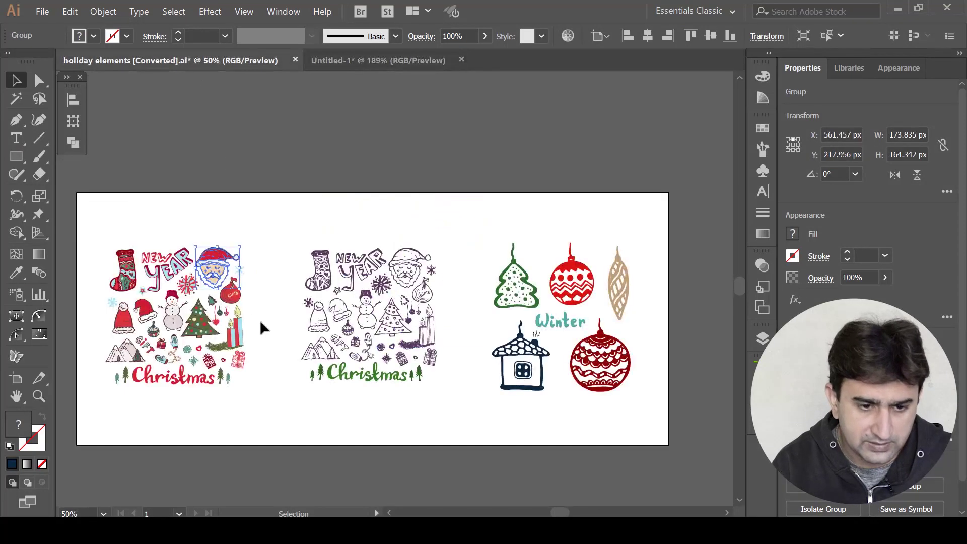
pyautogui.moveTo(135, 257); pyautogui.dragTo(327, 355)
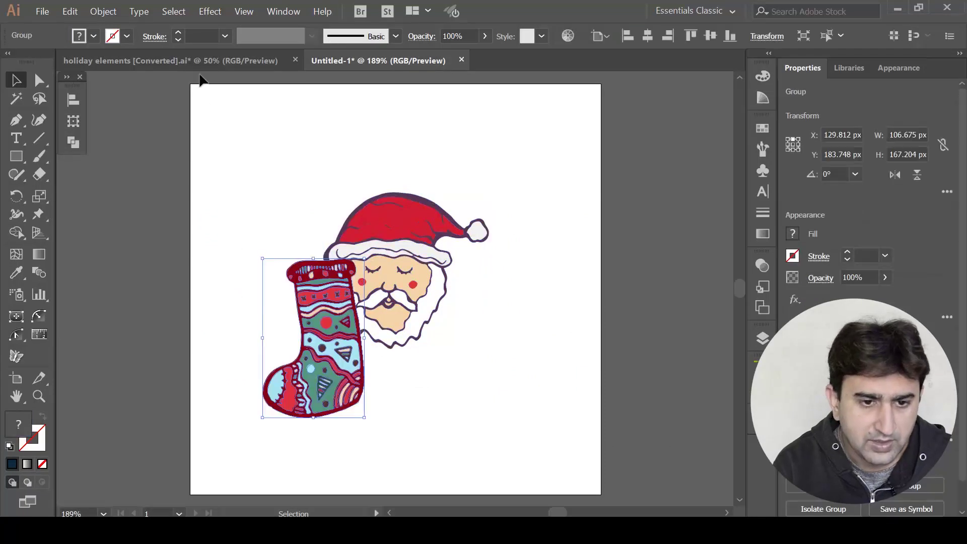
pyautogui.click(202, 60)
pyautogui.moveTo(257, 341); pyautogui.dragTo(403, 193)
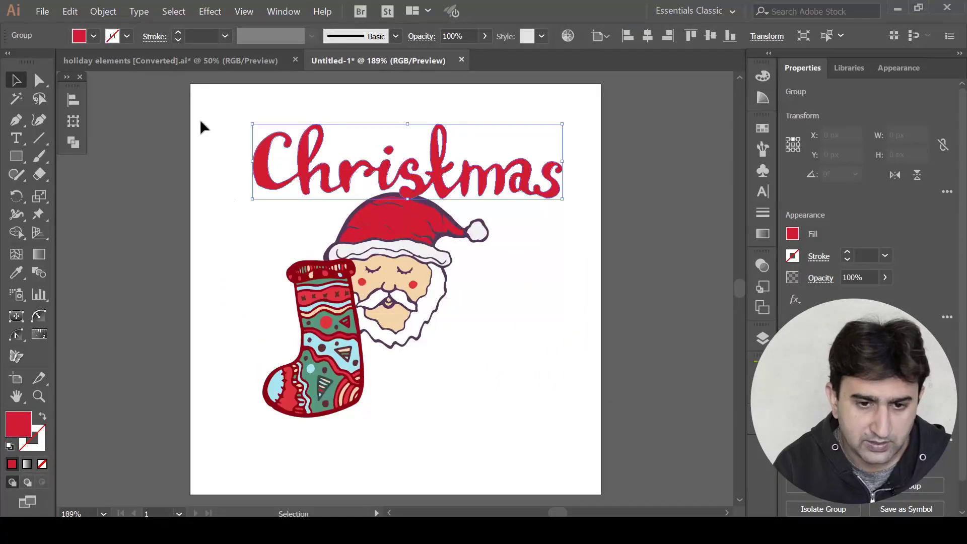
# Copy the red-and-blue starburst and the light blue snowflake from the holiday elements file into the new document
pyautogui.click(171, 60)
pyautogui.click(537, 426)
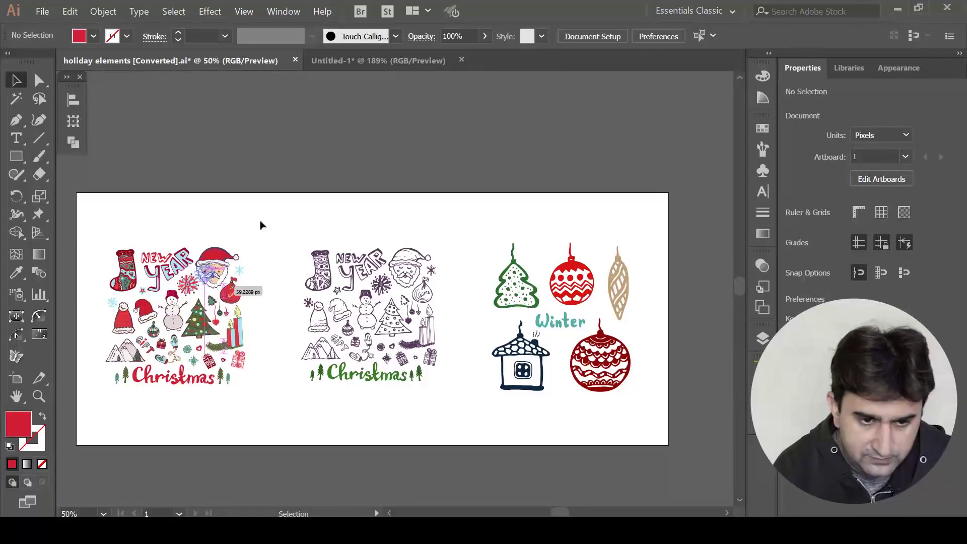
pyautogui.click(385, 60)
pyautogui.moveTo(469, 367); pyautogui.dragTo(469, 367)
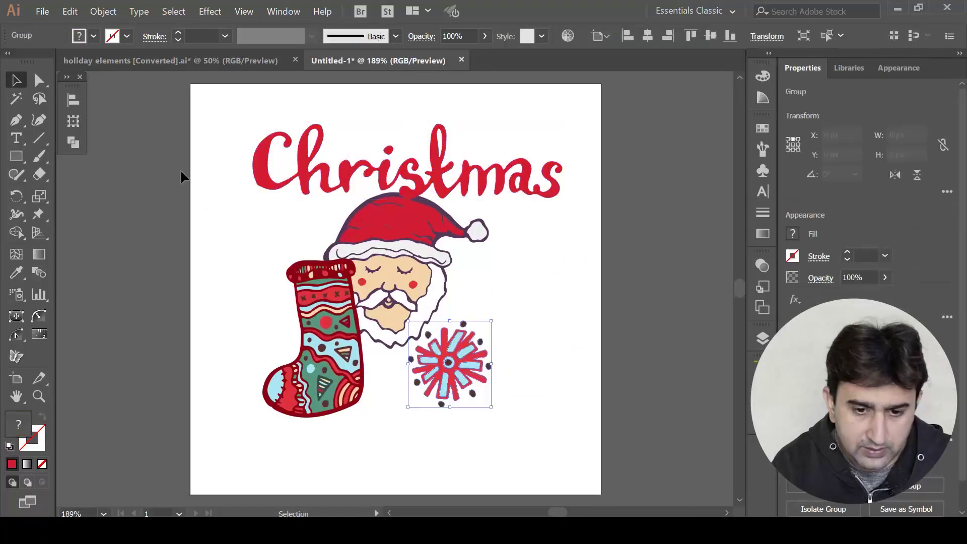
pyautogui.click(141, 61)
pyautogui.click(104, 310)
pyautogui.moveTo(117, 294); pyautogui.dragTo(257, 267)
# Copy the bright red zigzag ball ornament and the coloured Christmas tree from the holiday elements file into the new document
pyautogui.click(201, 61)
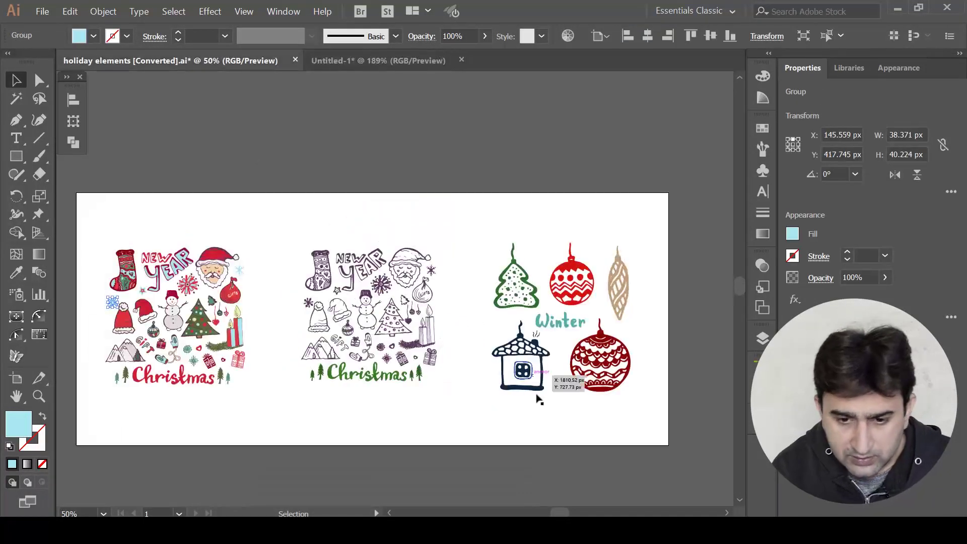
pyautogui.click(542, 433)
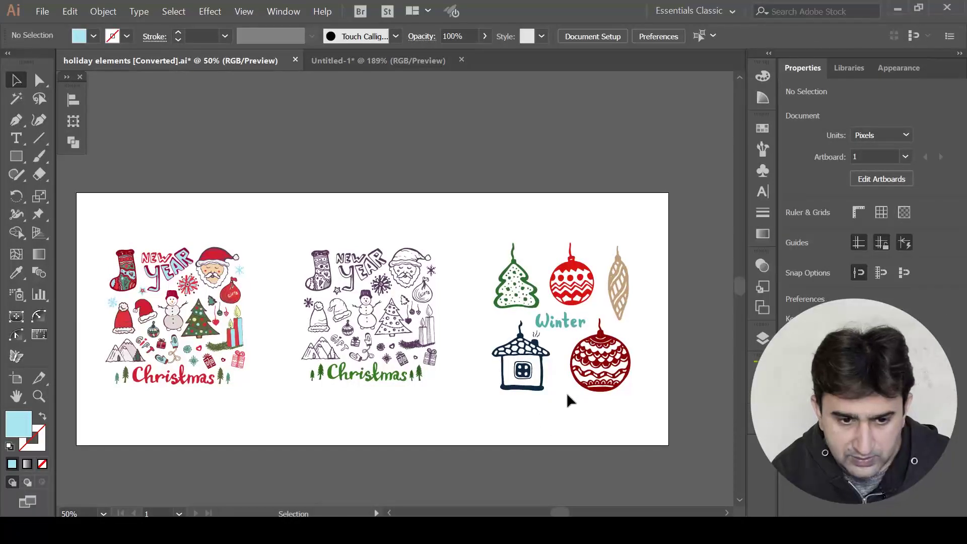
pyautogui.moveTo(592, 353); pyautogui.dragTo(604, 370)
pyautogui.moveTo(569, 267); pyautogui.dragTo(521, 308)
pyautogui.click(197, 68)
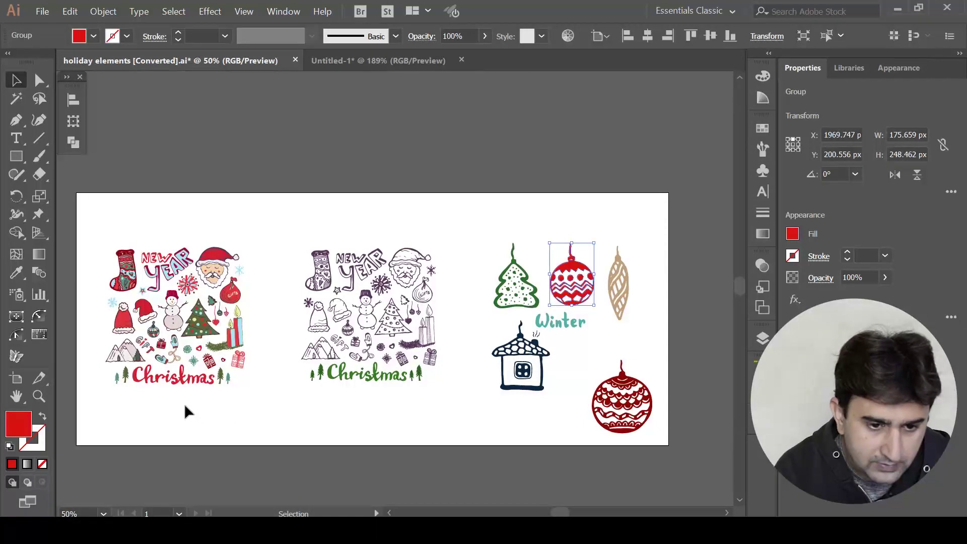
pyautogui.moveTo(198, 327); pyautogui.dragTo(262, 332)
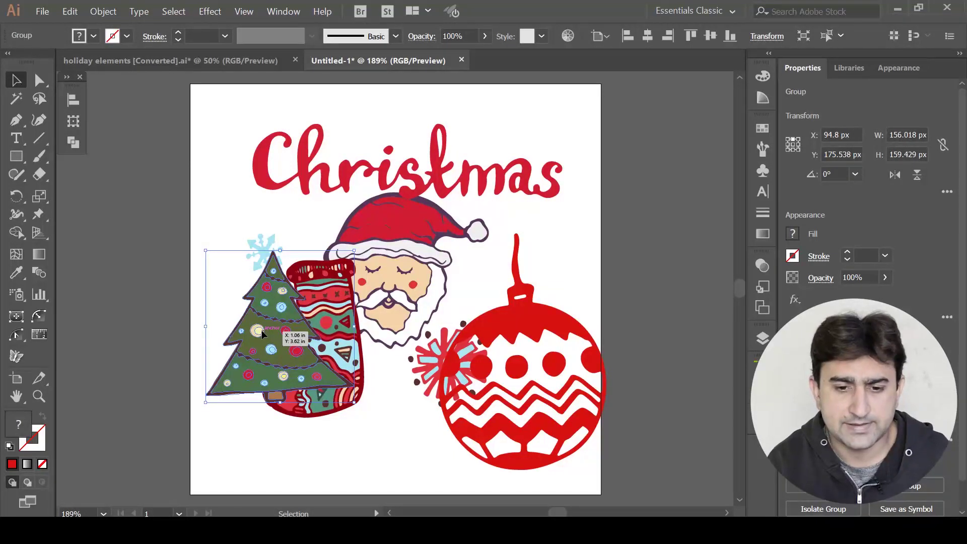
# Scale the Christmas tree to about 0.83 in wide and the stocking to about 0.6 in wide, placing both in the artboard's lower-left area
pyautogui.click(498, 274)
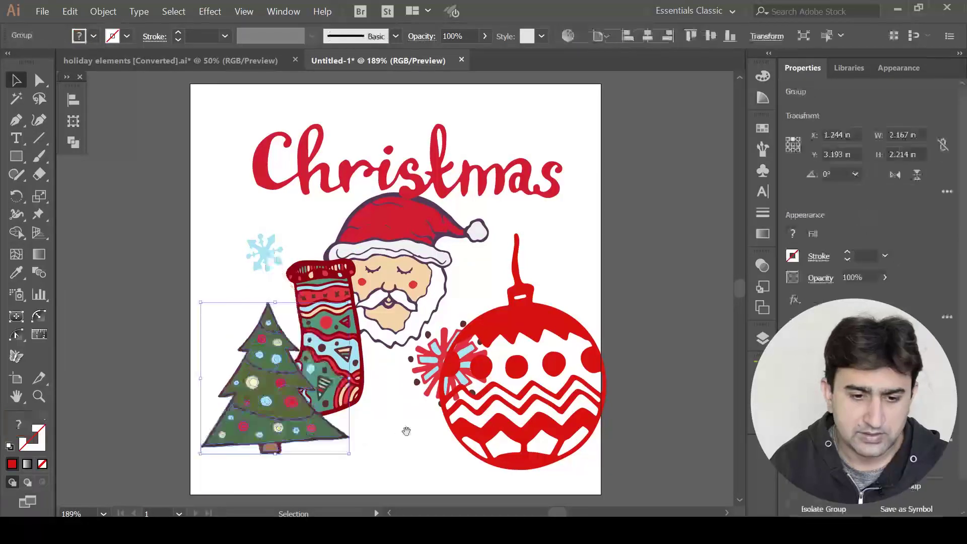
pyautogui.moveTo(407, 431); pyautogui.dragTo(373, 395)
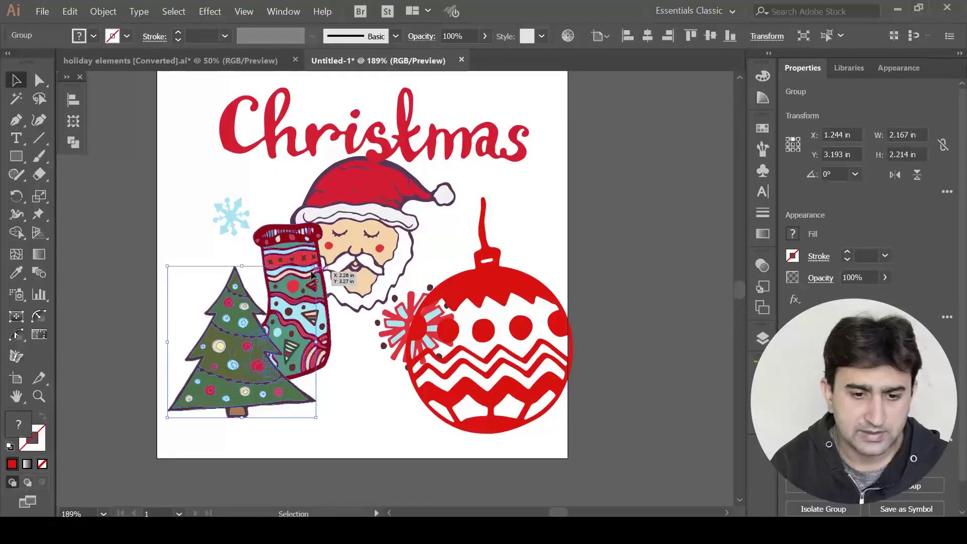
pyautogui.moveTo(316, 266); pyautogui.dragTo(219, 353)
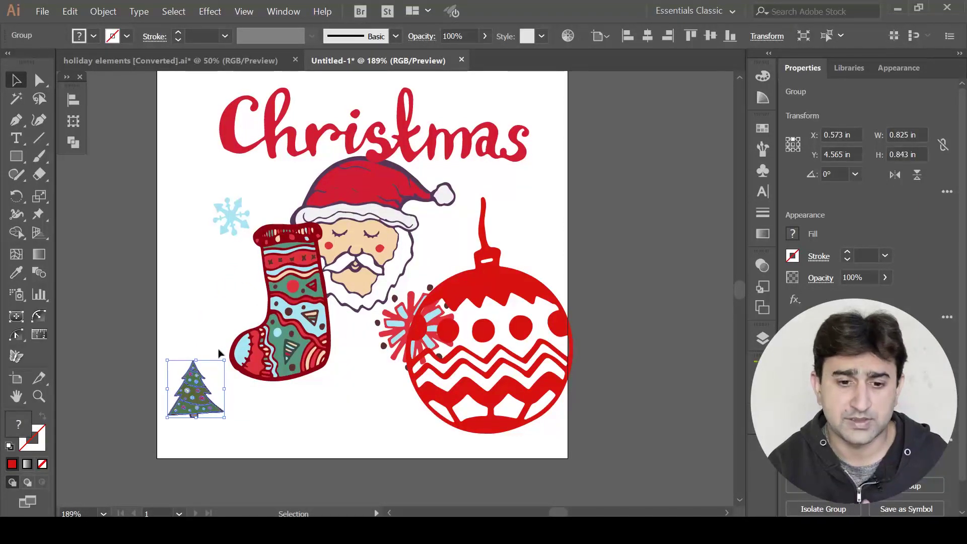
pyautogui.moveTo(326, 227); pyautogui.dragTo(292, 391)
pyautogui.moveTo(274, 423); pyautogui.dragTo(279, 355)
# Shrink the ball ornament and the Christmas lettering, and place the ornament and the starburst along the artboard's right side
pyautogui.click(526, 342)
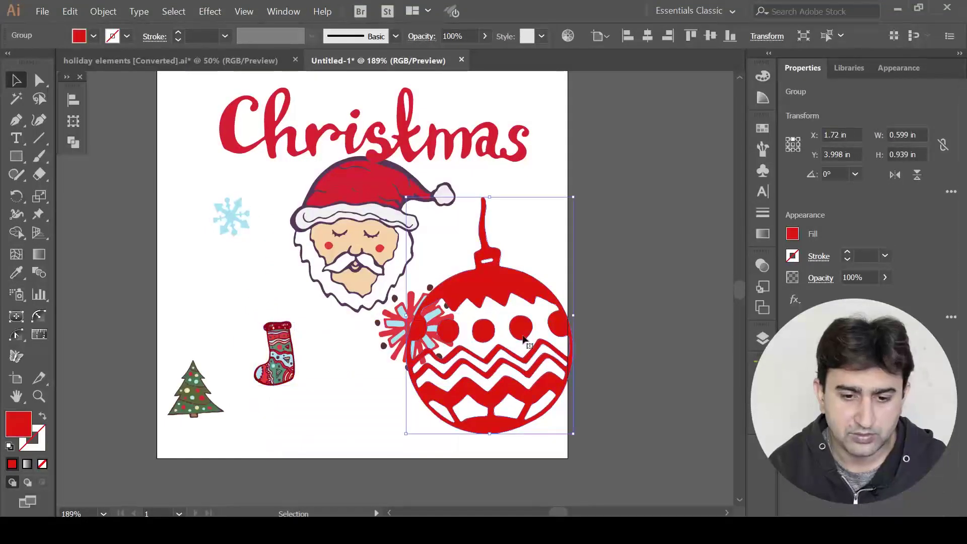
pyautogui.moveTo(572, 199); pyautogui.dragTo(482, 326)
pyautogui.moveTo(449, 399); pyautogui.dragTo(525, 287)
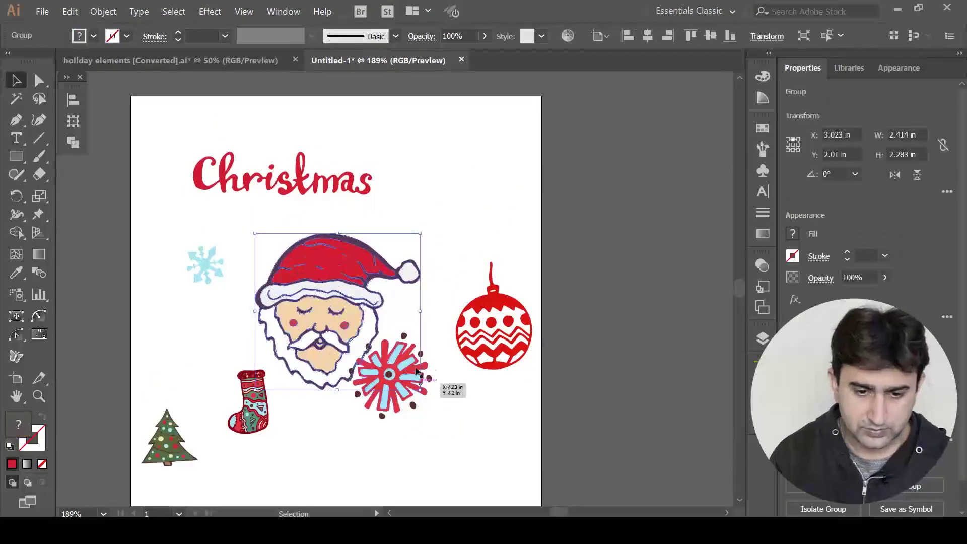
pyautogui.moveTo(428, 378); pyautogui.dragTo(504, 434)
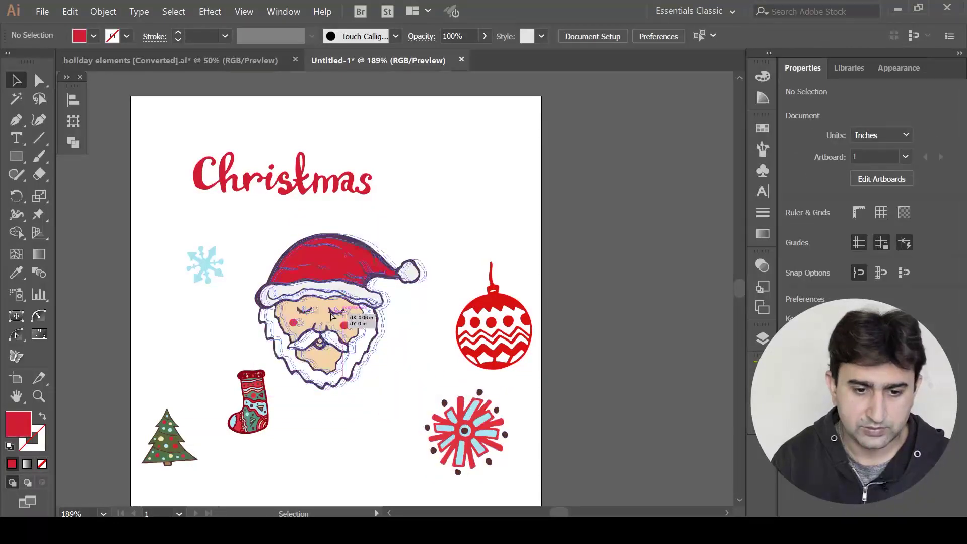
# Nudge the Santa head slightly to the right and enlarge it to about 2.92 in wide
pyautogui.click(398, 355)
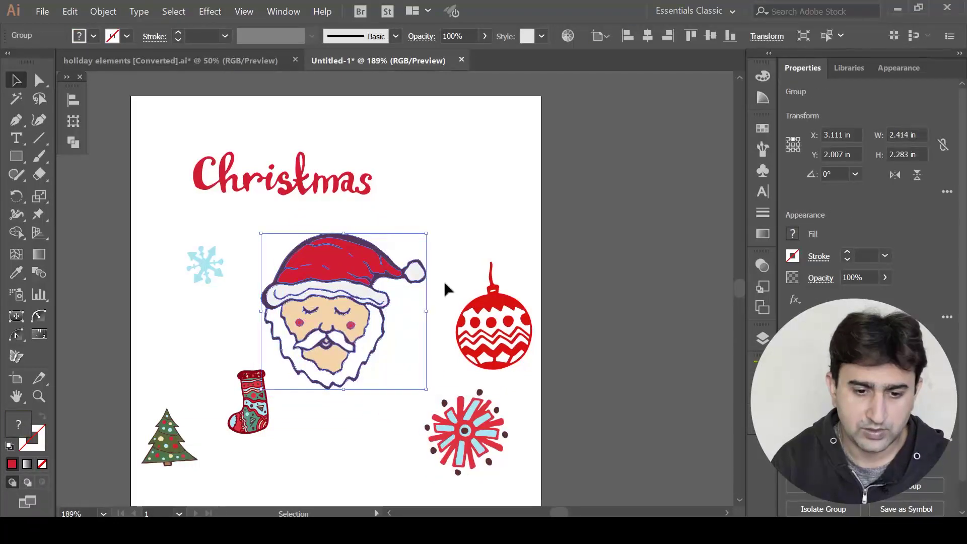
pyautogui.moveTo(426, 233); pyautogui.dragTo(446, 217)
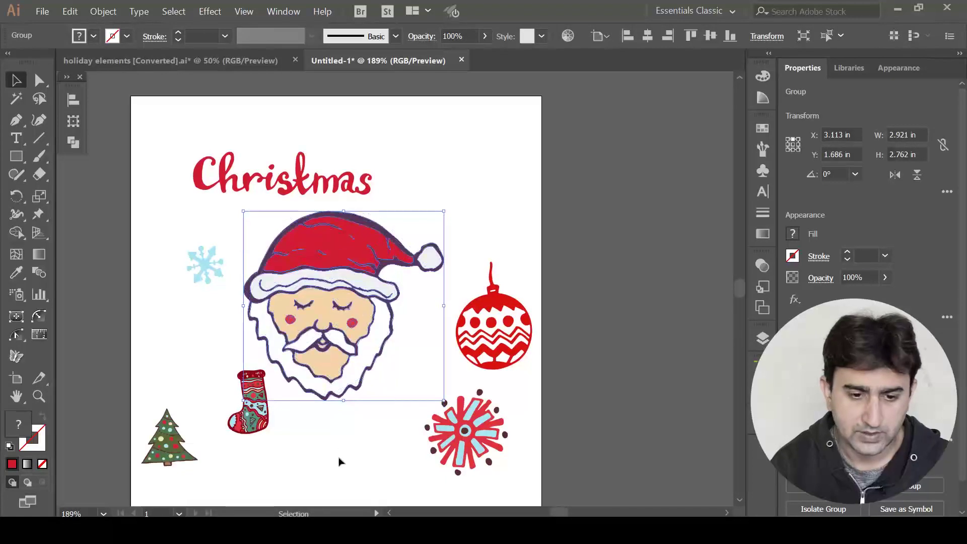
pyautogui.click(339, 479)
# Scale down the ball ornament and place it just after the end of the Christmas lettering
pyautogui.click(528, 364)
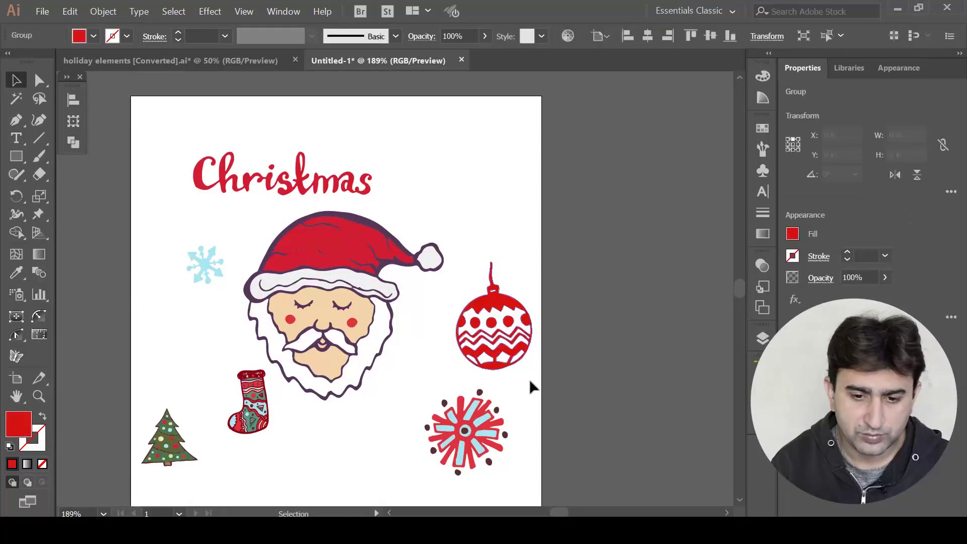
pyautogui.moveTo(533, 371); pyautogui.dragTo(413, 175)
# Scale the Santa head down to about 2.52 in wide and 2.38 in high
pyautogui.click(331, 344)
pyautogui.moveTo(445, 210); pyautogui.dragTo(446, 230)
pyautogui.click(445, 231)
# Duplicate the Santa head and place the copy across the artboard's upper-right corner
pyautogui.click(321, 355)
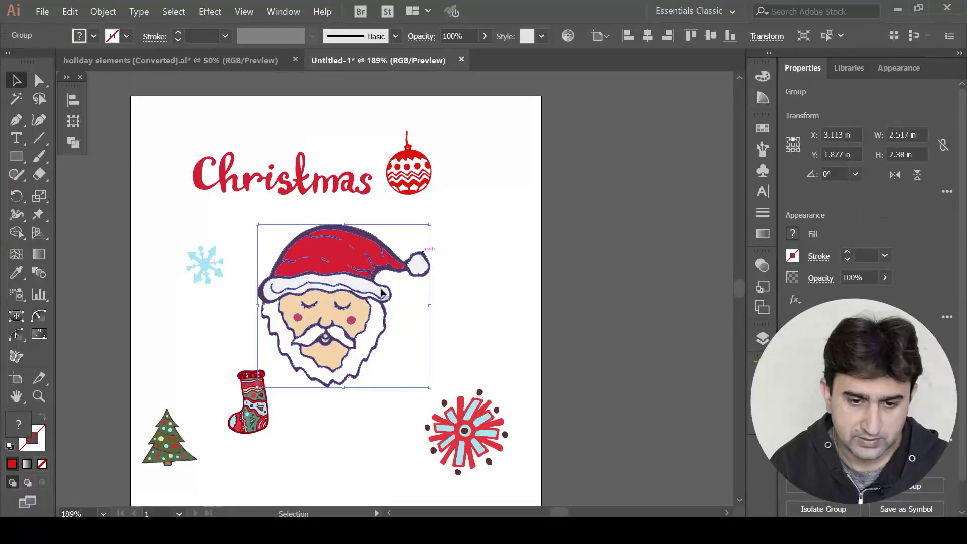
pyautogui.moveTo(320, 355); pyautogui.dragTo(539, 119)
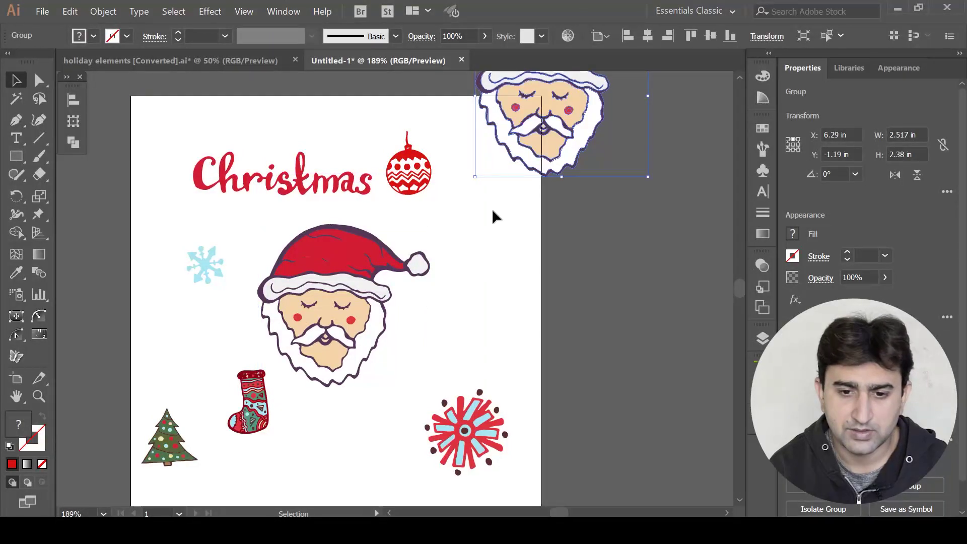
# Reflect the Santa head copy at the artboard's upper-right corner across the vertical axis
pyautogui.scroll(2, 453, 227)
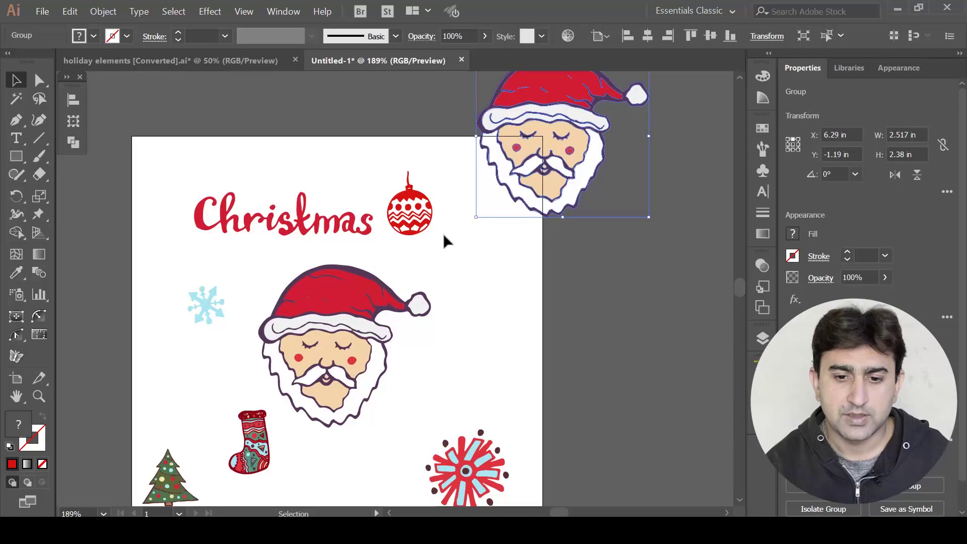
pyautogui.click(468, 250)
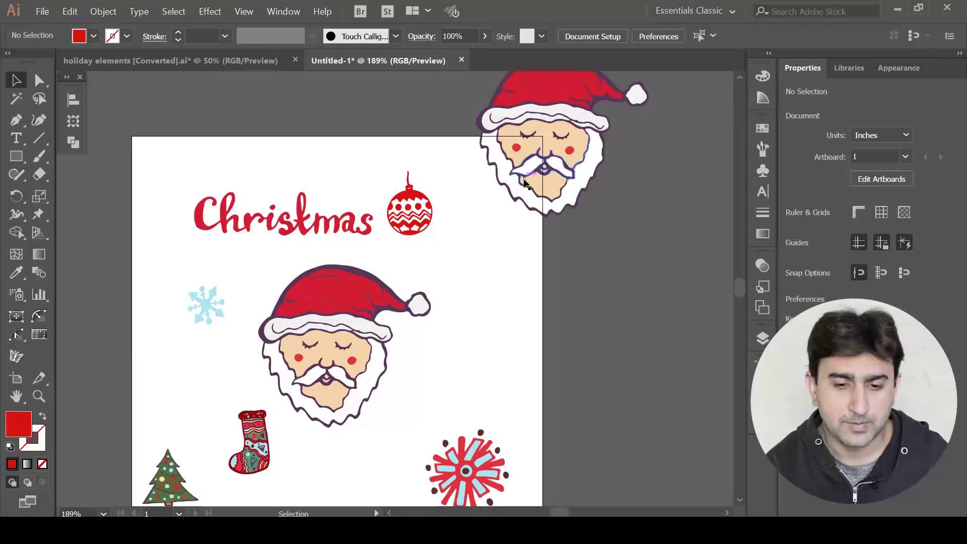
pyautogui.scroll(-1, 524, 182)
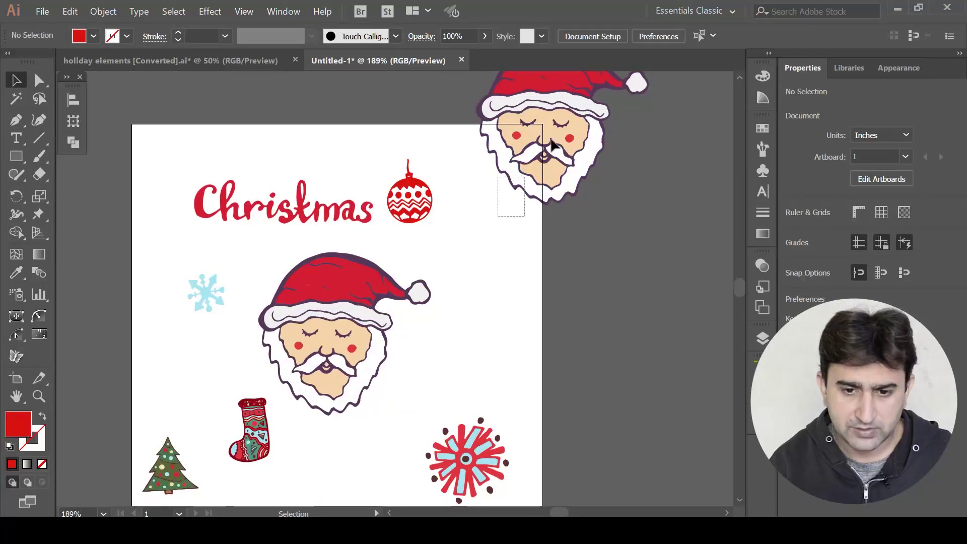
pyautogui.click(535, 147)
pyautogui.rightClick(534, 146)
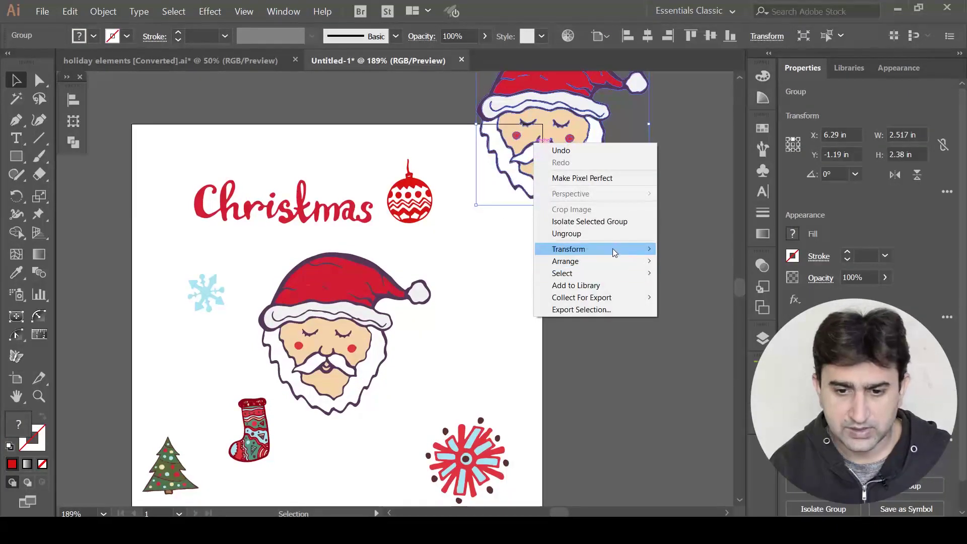
pyautogui.moveTo(618, 253)
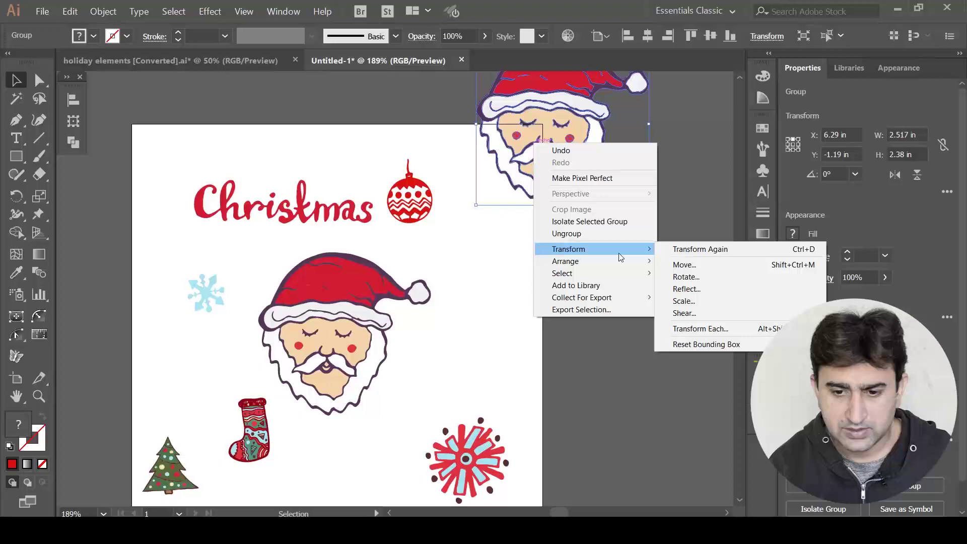
pyautogui.click(702, 289)
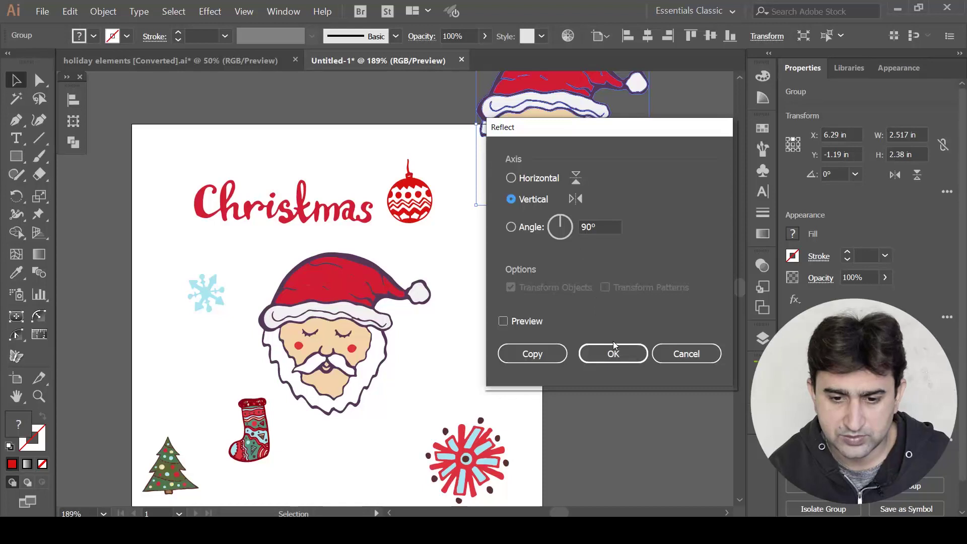
pyautogui.click(614, 353)
pyautogui.click(514, 267)
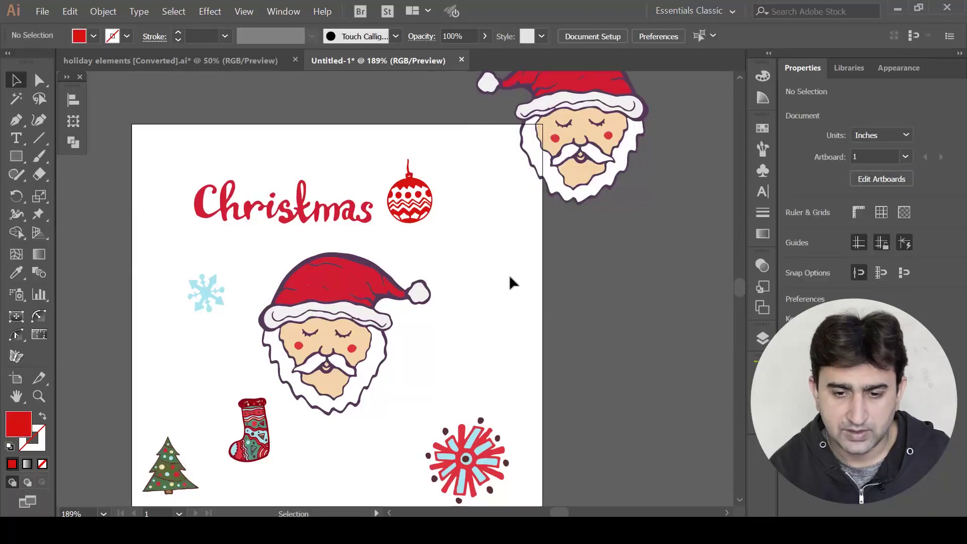
# Shift the mirrored Santa head left so it straddles the artboard's upper-right corner
pyautogui.scroll(2, 509, 274)
pyautogui.moveTo(593, 226); pyautogui.dragTo(545, 225)
pyautogui.click(518, 297)
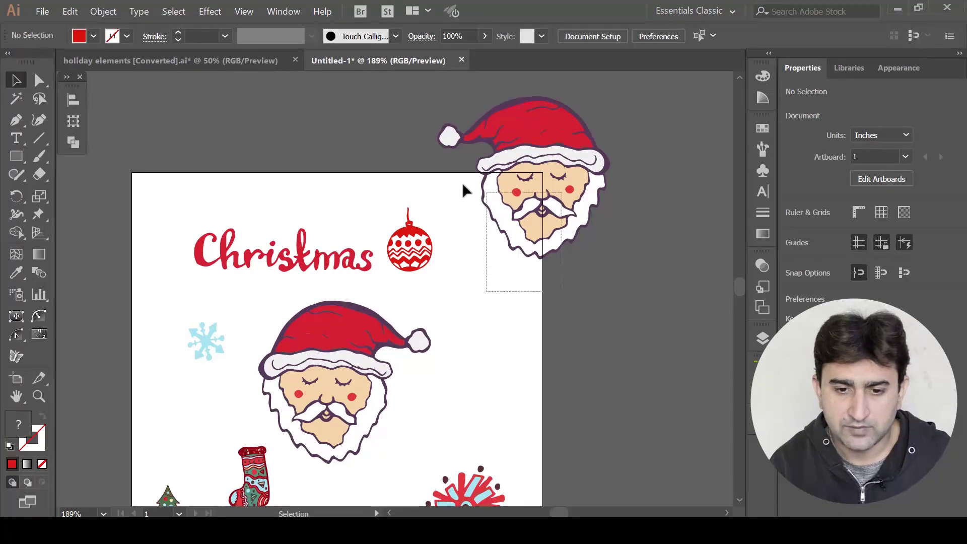
# Copy the mirrored Santa head and paste the duplicate in front, exactly over the original
pyautogui.click(506, 182)
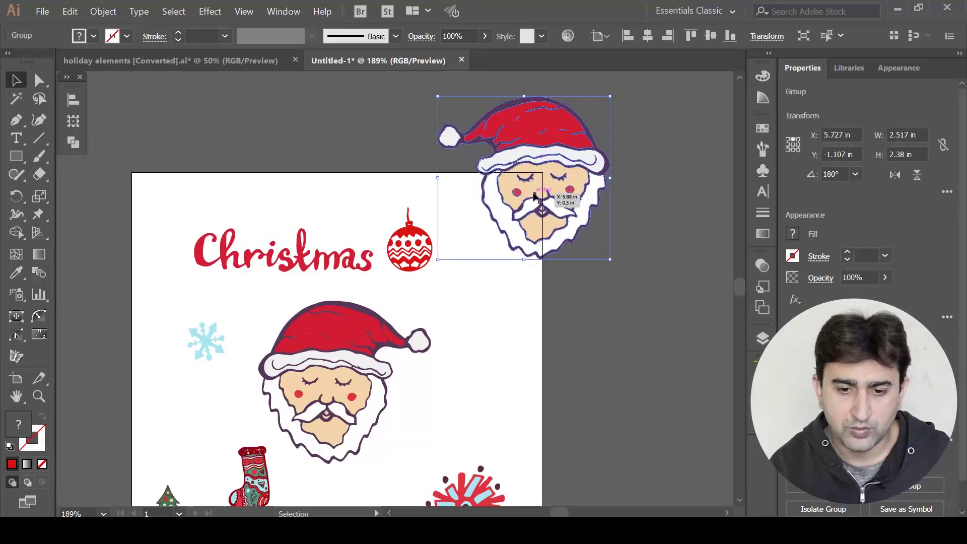
pyautogui.click(70, 11)
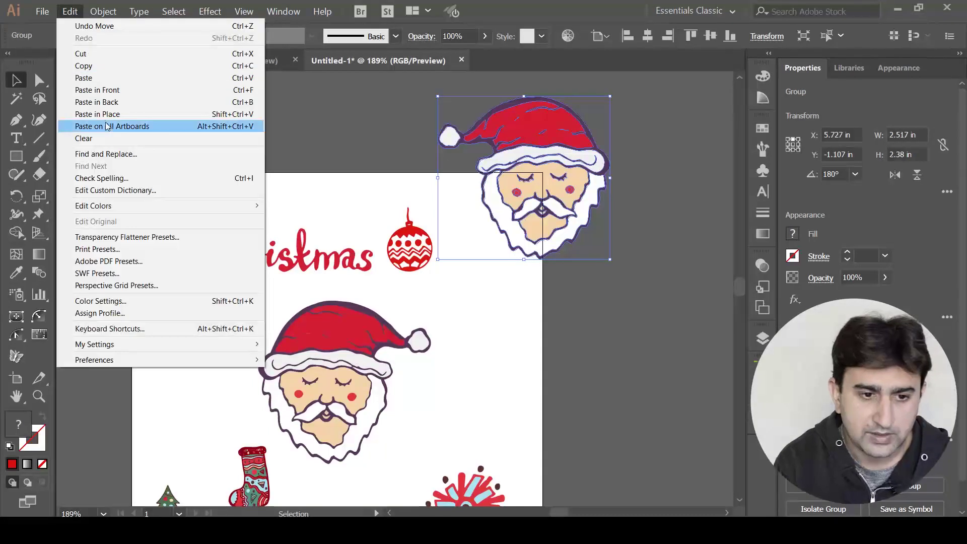
pyautogui.click(101, 67)
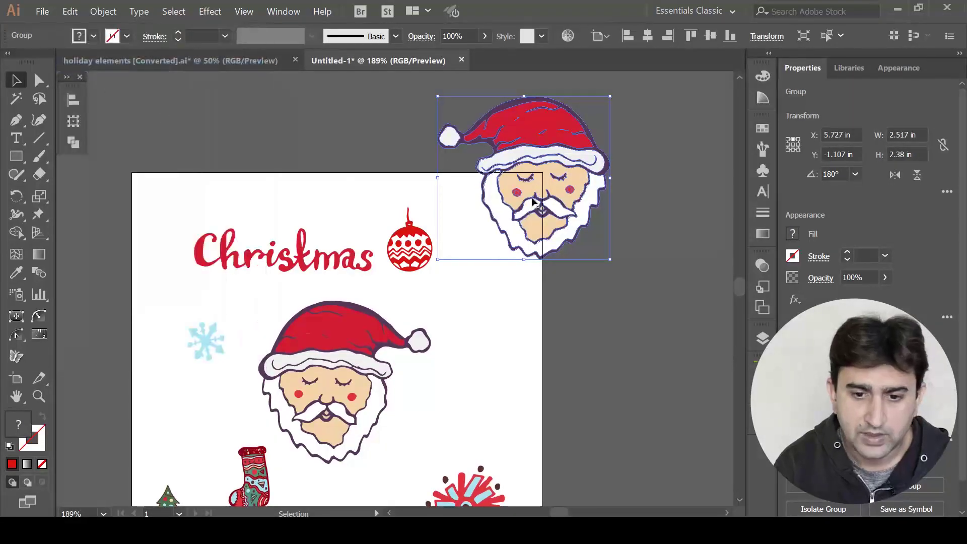
pyautogui.click(103, 11)
pyautogui.moveTo(70, 11)
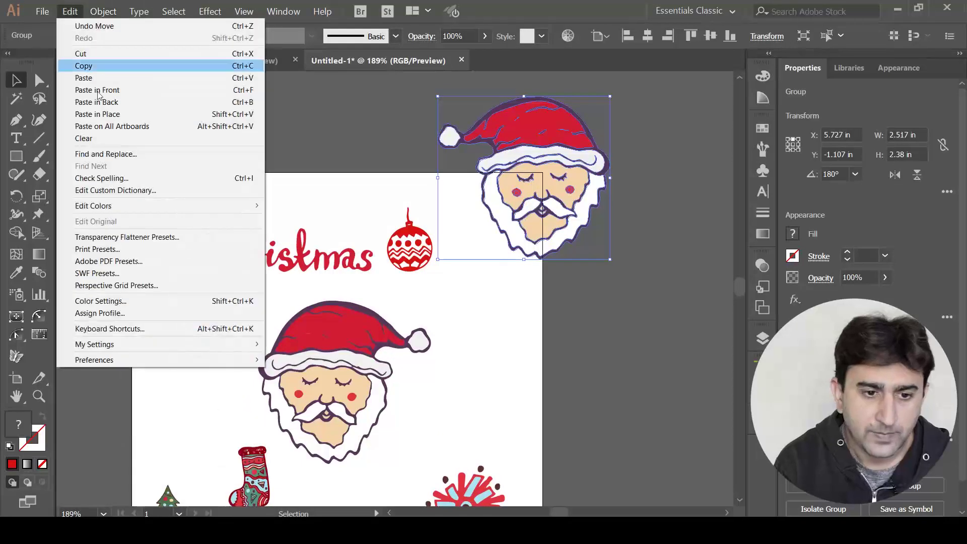
pyautogui.click(125, 94)
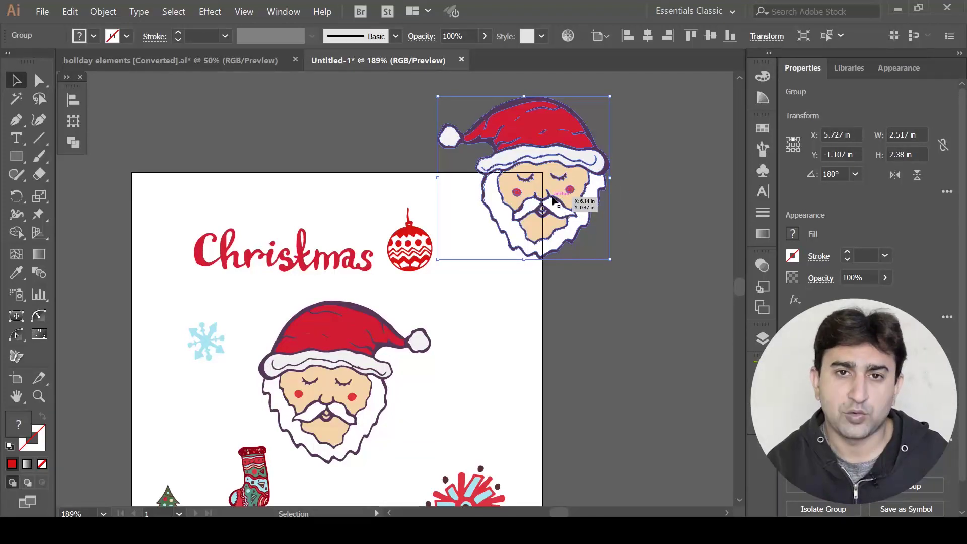
pyautogui.moveTo(553, 201); pyautogui.dragTo(613, 321)
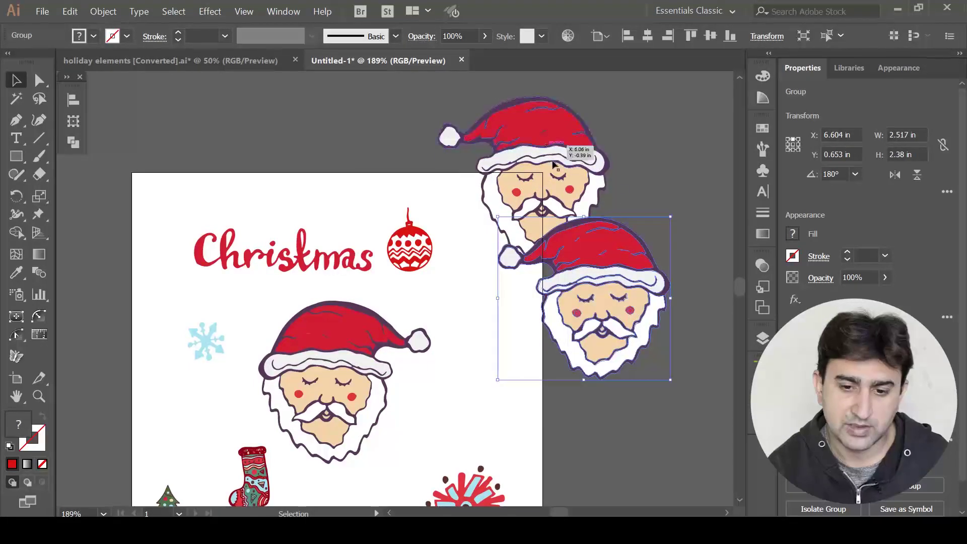
pyautogui.hotkey('ctrl', 'z')
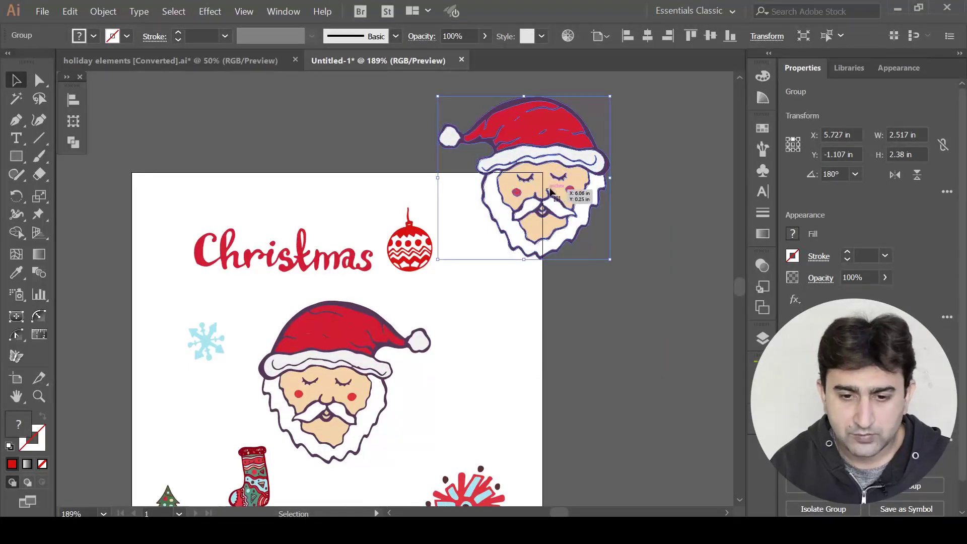
# Move the pasted Santa head -6 in horizontally and 0 in vertically, onto the artboard's upper-left corner
pyautogui.rightClick(526, 197)
pyautogui.moveTo(561, 301)
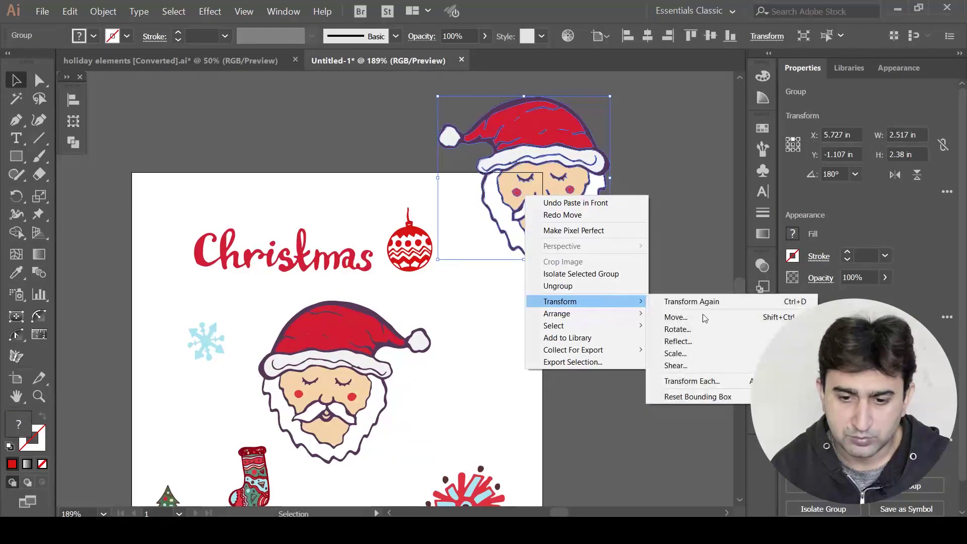
pyautogui.click(670, 315)
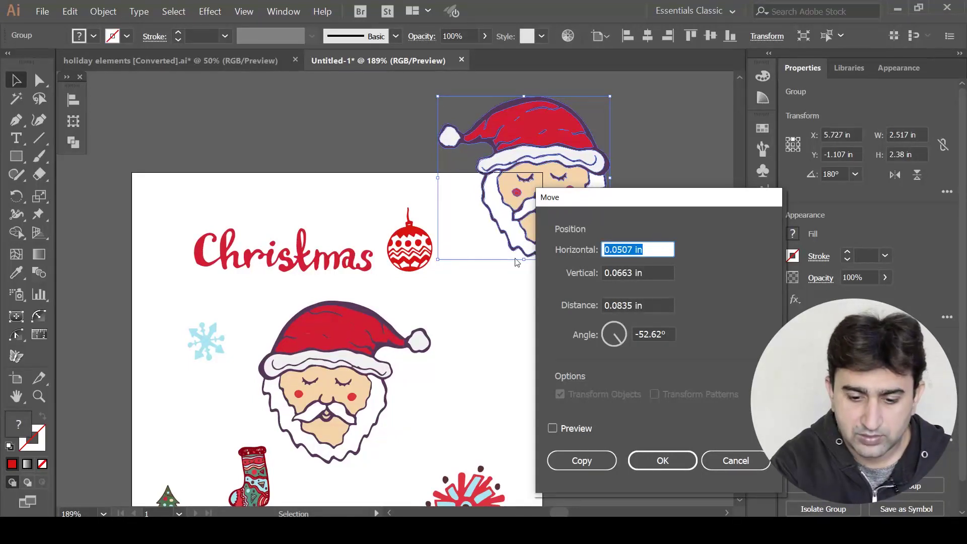
pyautogui.write('-6')
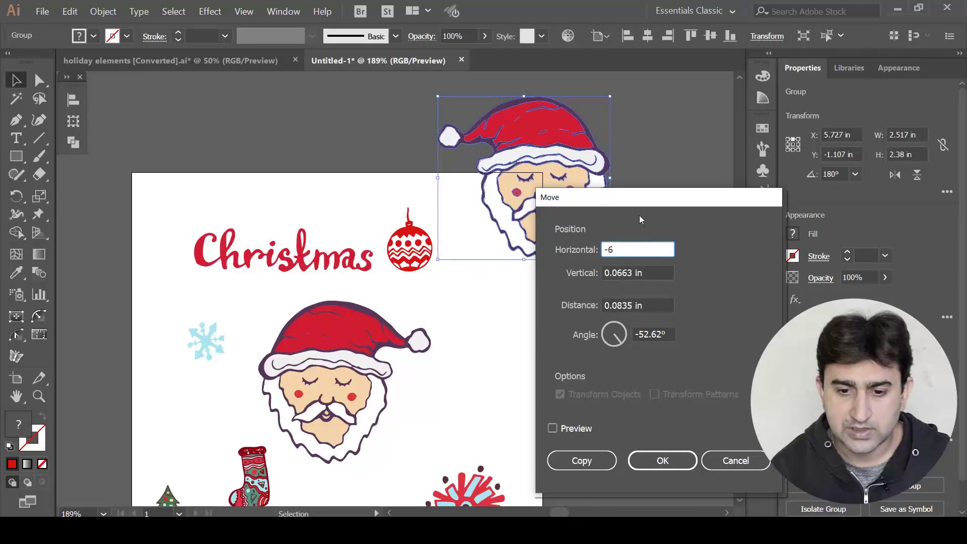
pyautogui.press('Tab')
pyautogui.write('0')
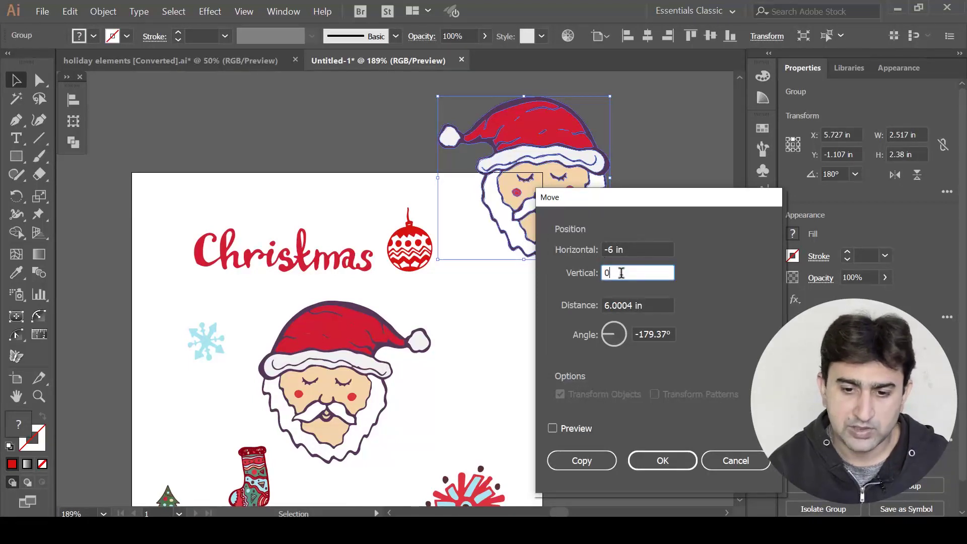
pyautogui.click(670, 461)
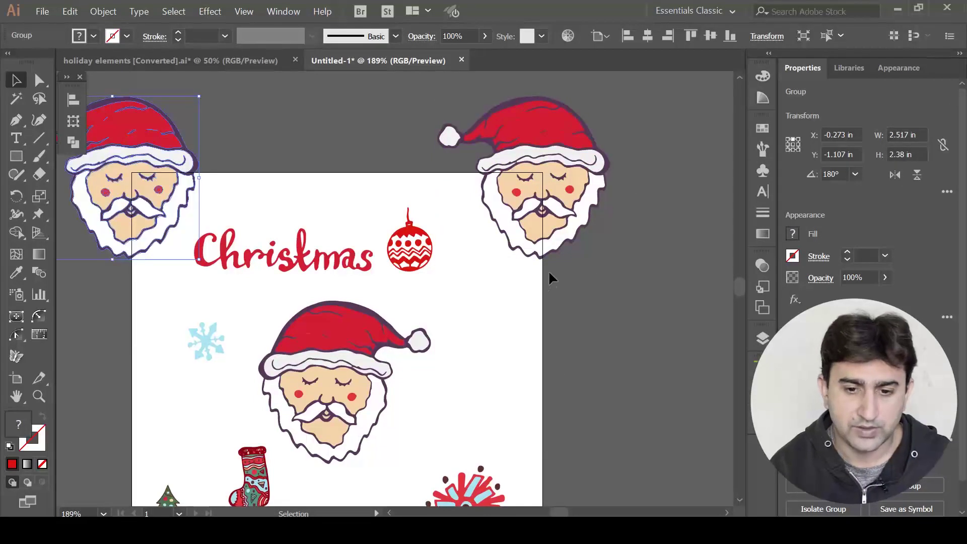
# Select both upper-corner Santa heads and create moved copies of them at 0 in horizontally and 6 in vertically
pyautogui.scroll(-1, 561, 277)
pyautogui.moveTo(592, 374); pyautogui.dragTo(593, 347)
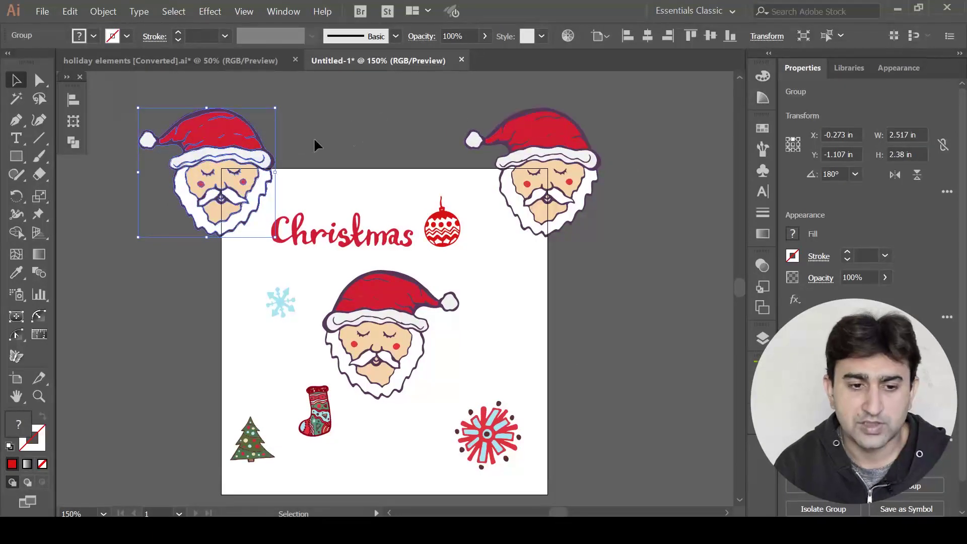
pyautogui.click(75, 15)
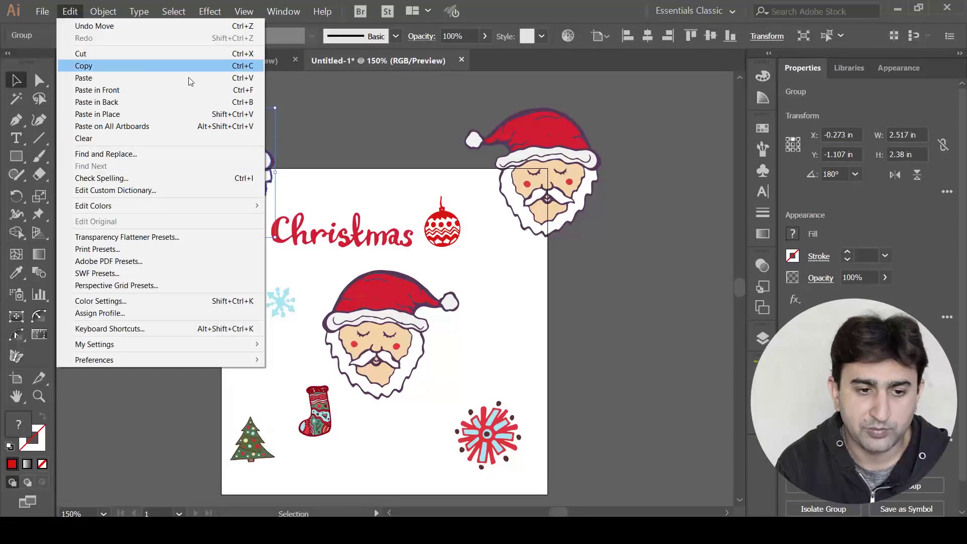
pyautogui.click(645, 222)
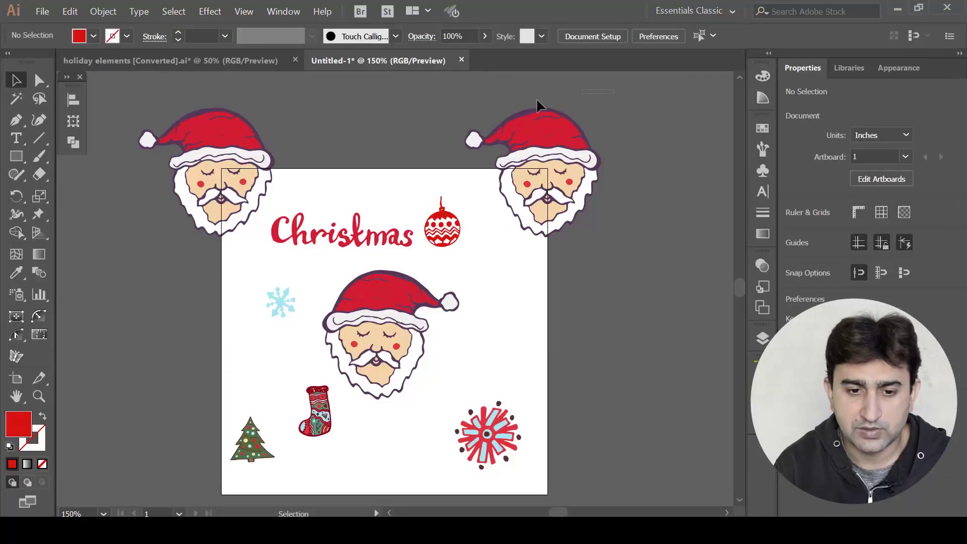
pyautogui.click(177, 149)
pyautogui.rightClick(237, 153)
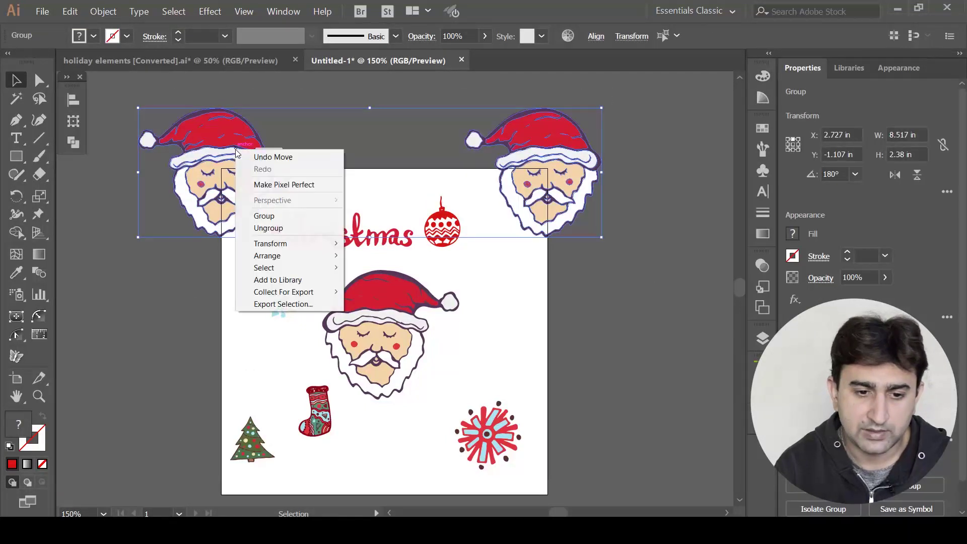
pyautogui.moveTo(282, 243)
pyautogui.click(371, 259)
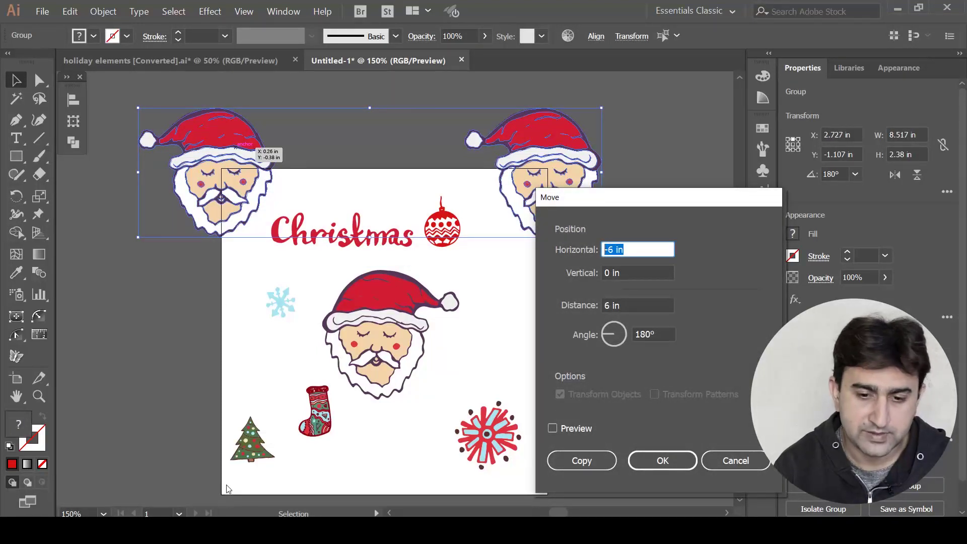
pyautogui.write('0')
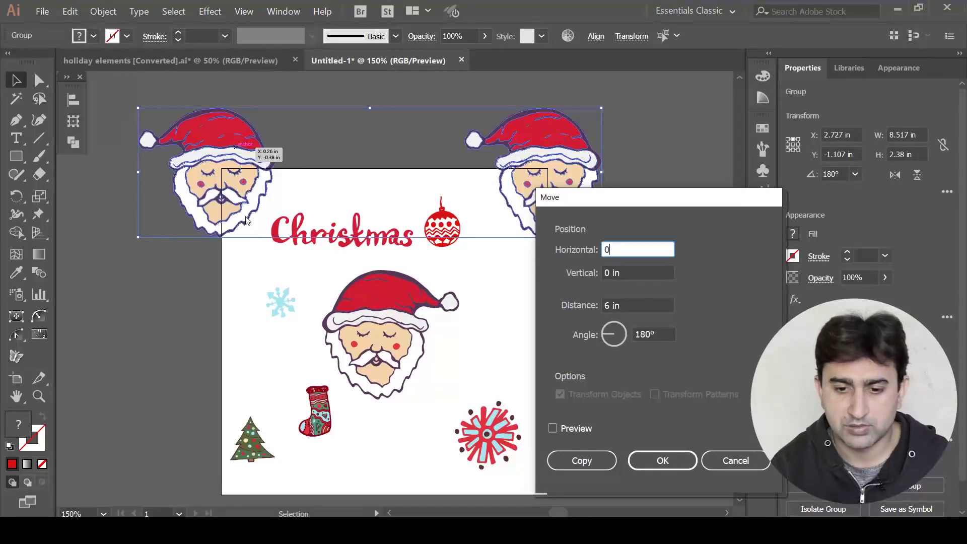
pyautogui.press('Tab')
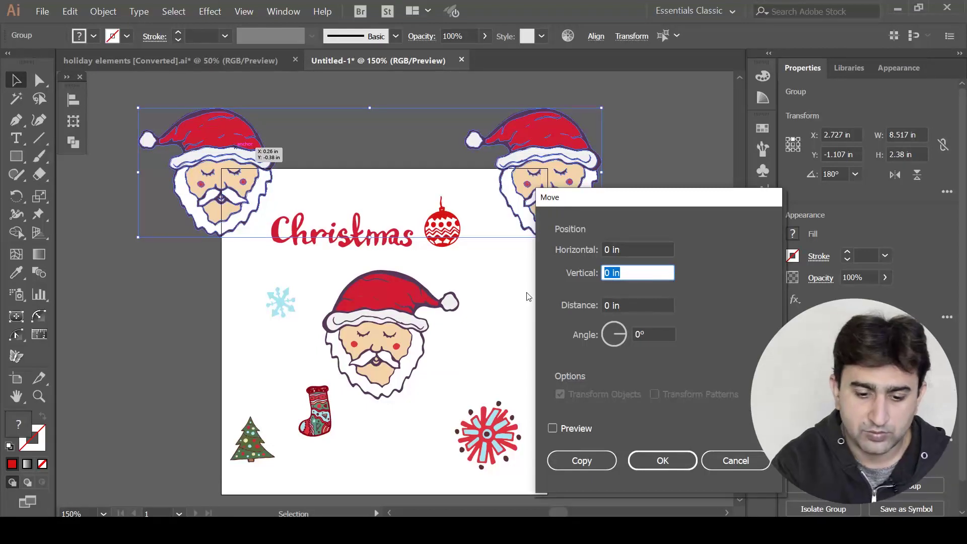
pyautogui.write('6')
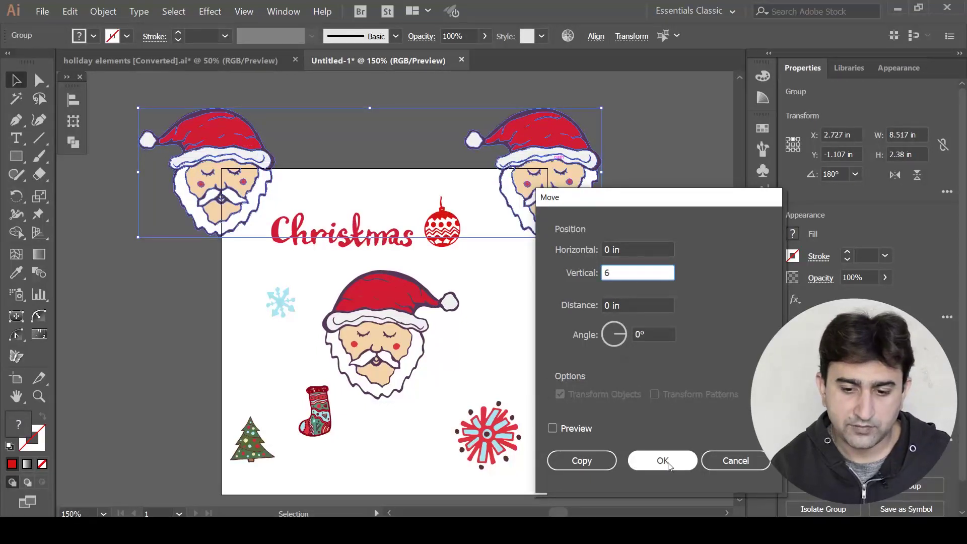
pyautogui.click(574, 463)
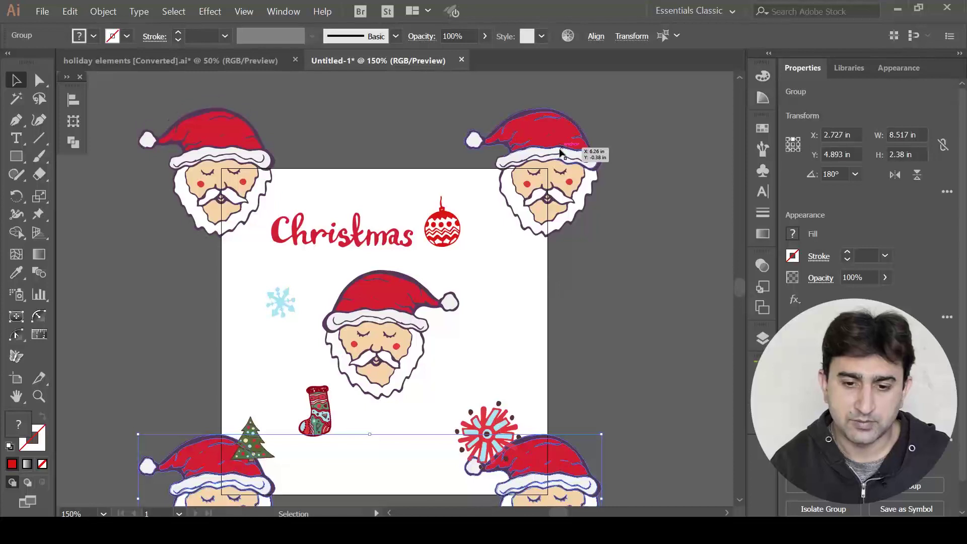
pyautogui.scroll(-2, 567, 462)
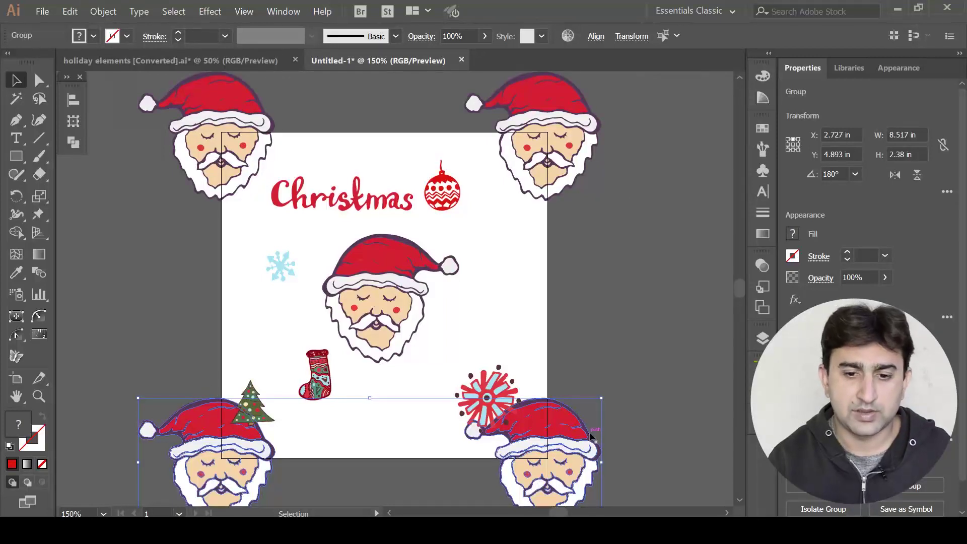
pyautogui.click(522, 243)
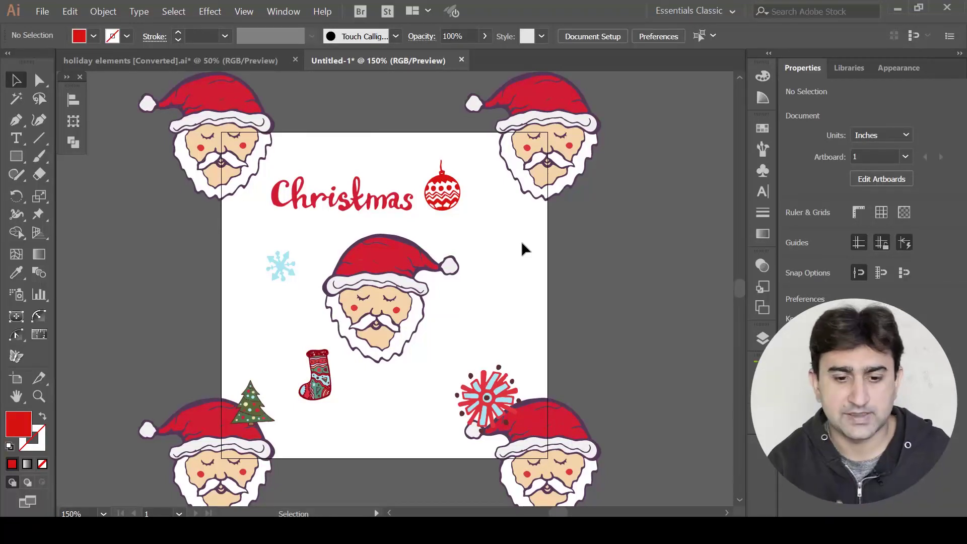
# Rearrange the enlarged tree, the rotated stocking and the reduced red snowflake around the central Santa head, clear of the corner Santas
pyautogui.moveTo(251, 405); pyautogui.dragTo(282, 372)
pyautogui.moveTo(315, 376); pyautogui.dragTo(423, 376)
pyautogui.moveTo(440, 343); pyautogui.dragTo(448, 390)
# Rotate the ball ornament to about 44.58°, place it across the artboard's top edge at about 0.97 in wide, and move the lettering below the central Santa
pyautogui.moveTo(443, 194); pyautogui.dragTo(414, 161)
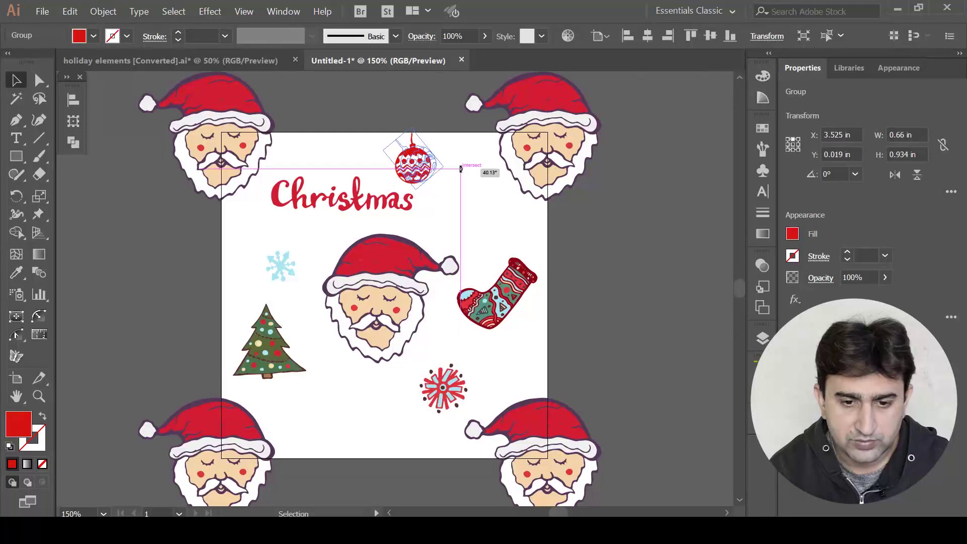
pyautogui.click(460, 218)
pyautogui.moveTo(421, 173)
pyautogui.mouseDown()
pyautogui.moveTo(412, 149)
pyautogui.moveTo(417, 162)
pyautogui.mouseUp()
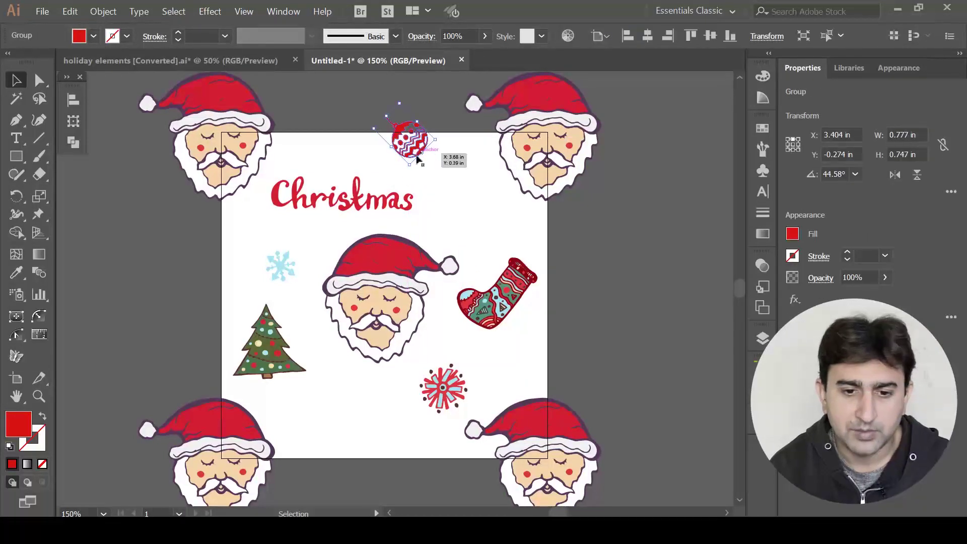
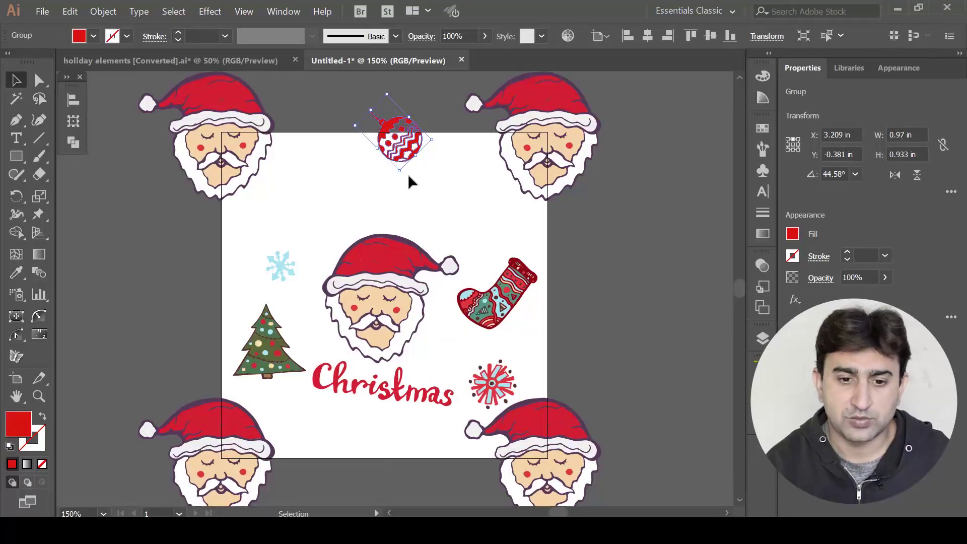
pyautogui.click(385, 199)
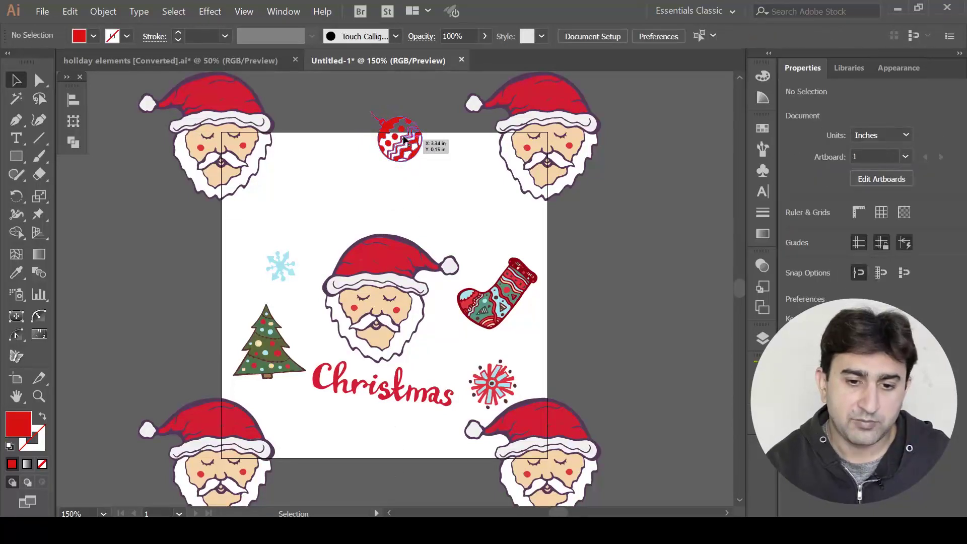
# Create a moved copy of the red ball ornament on the artboard's top edge at 0 in horizontally and 6 in vertically
pyautogui.click(395, 140)
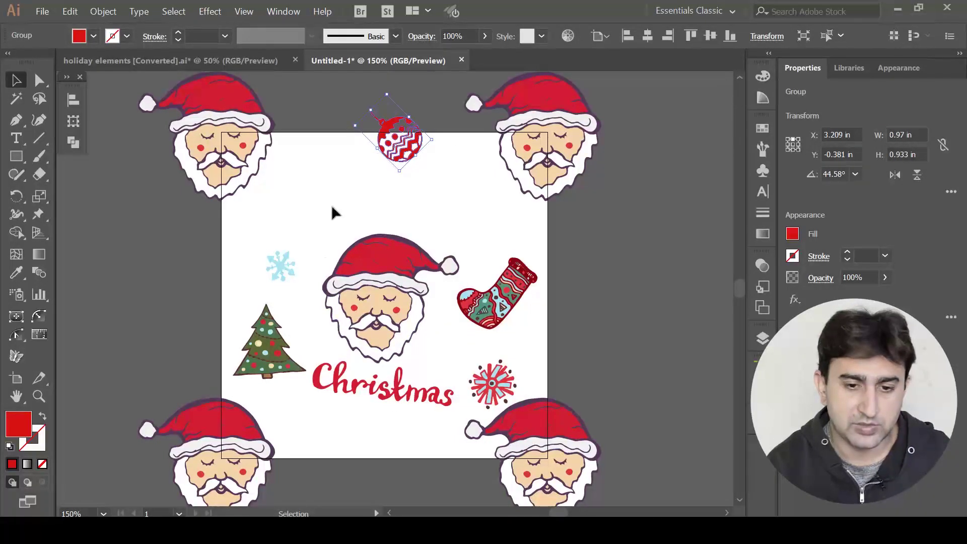
pyautogui.rightClick(400, 132)
pyautogui.moveTo(487, 240)
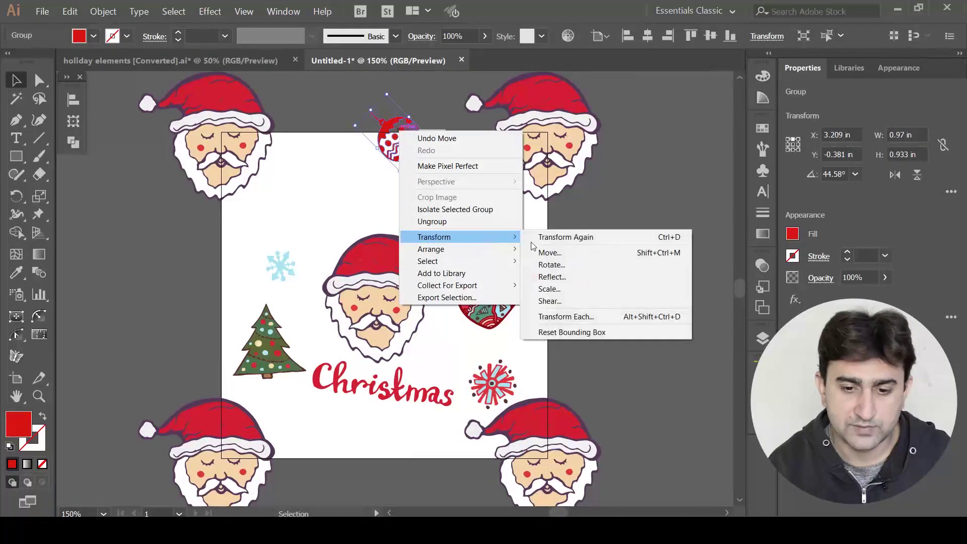
pyautogui.click(579, 253)
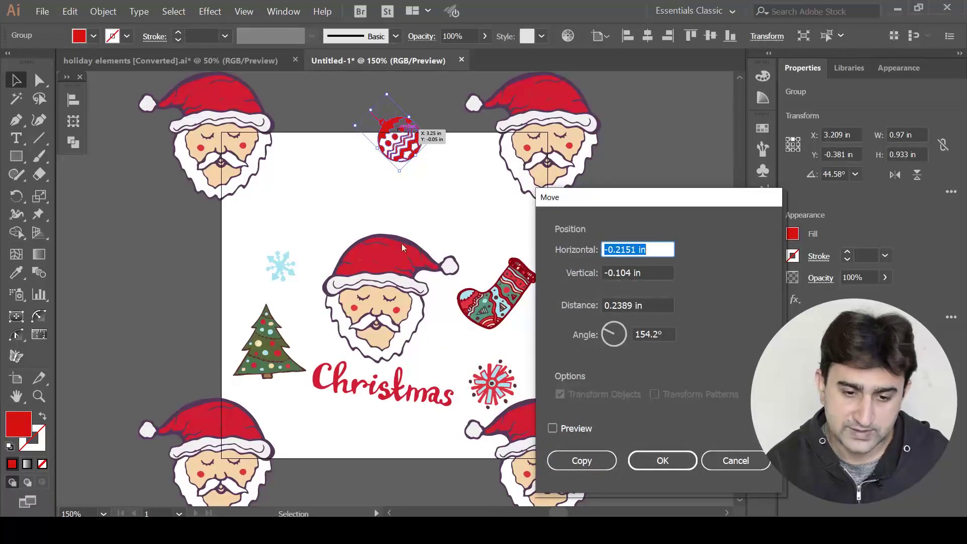
pyautogui.write('0')
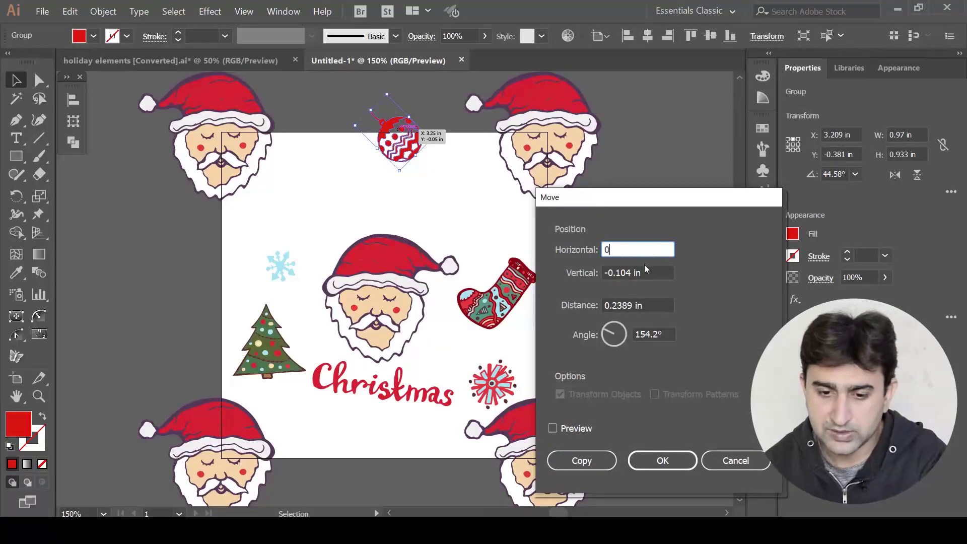
pyautogui.press('Tab')
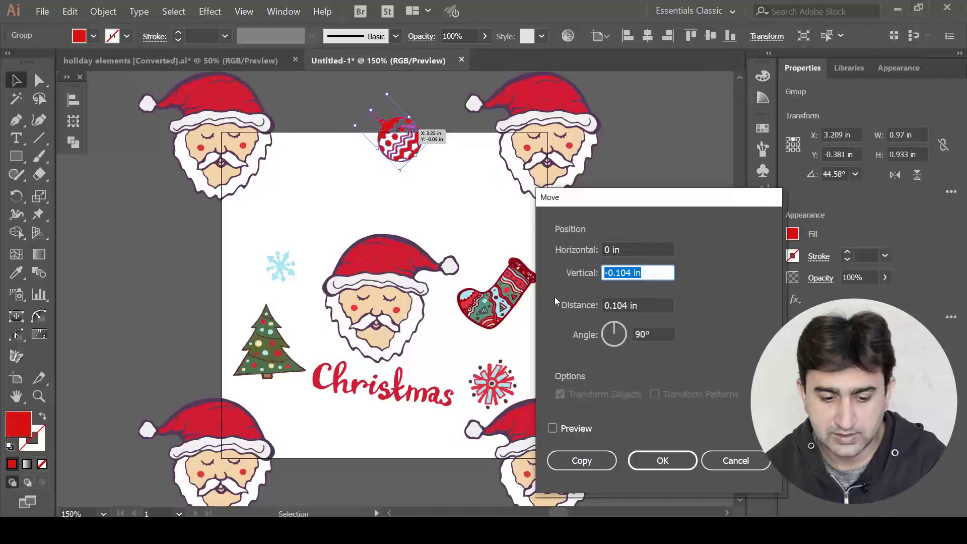
pyautogui.write('6')
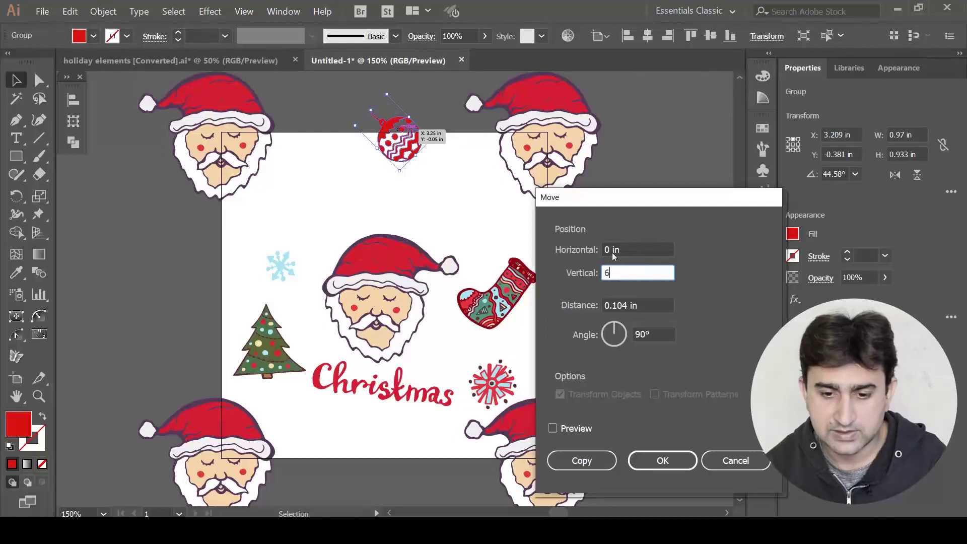
pyautogui.click(578, 464)
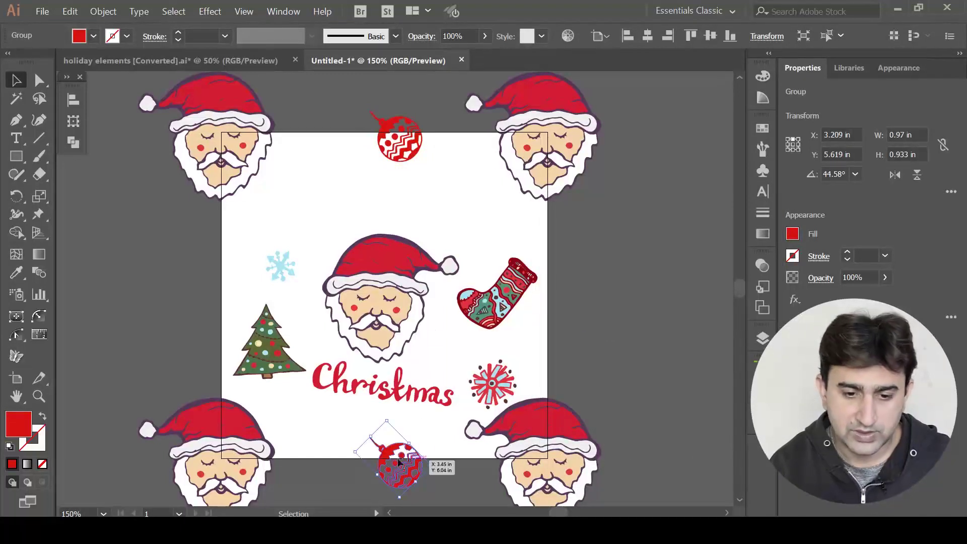
pyautogui.click(455, 207)
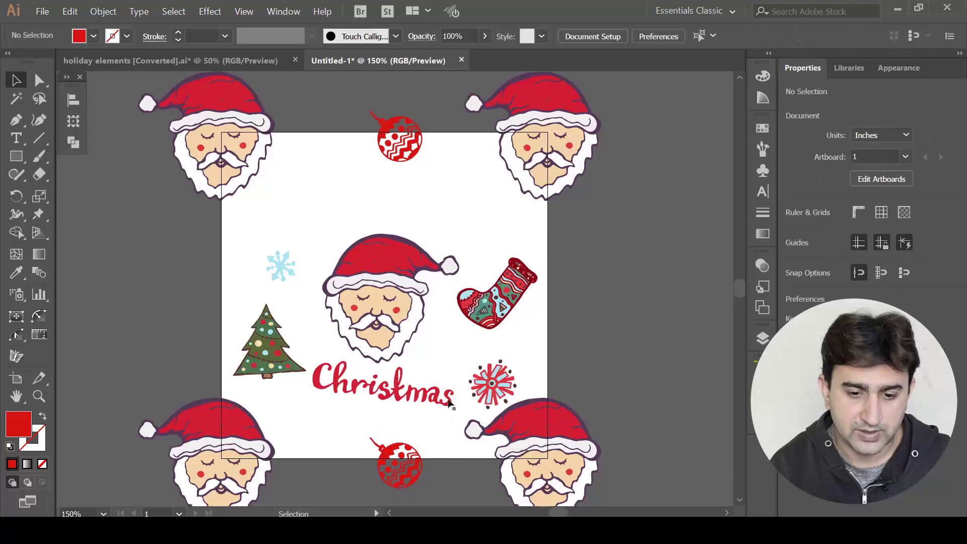
# Place two rotated copies of the light-blue snowflake, one near the upper-right Santa and one across the artboard's right edge at about 279.48°
pyautogui.click(282, 268)
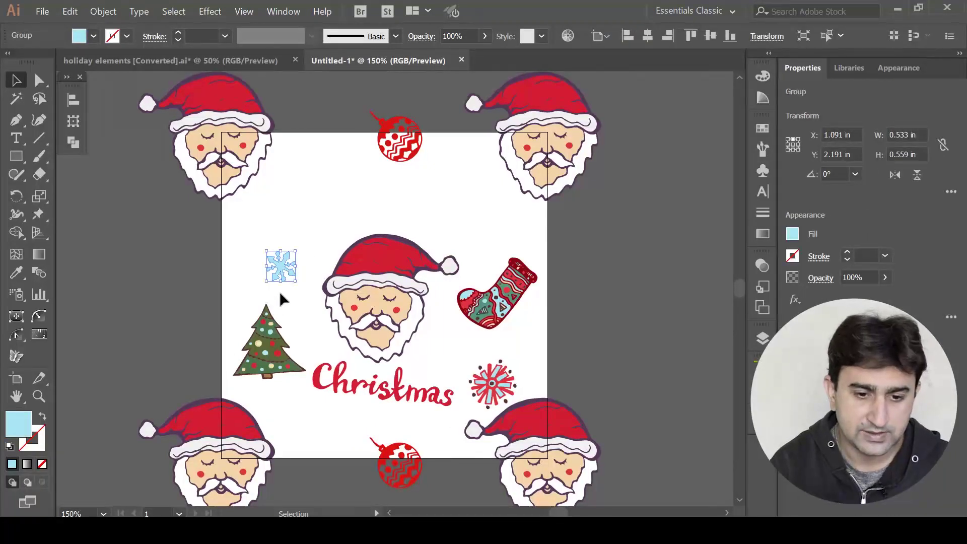
pyautogui.moveTo(290, 267); pyautogui.dragTo(514, 176)
pyautogui.click(484, 232)
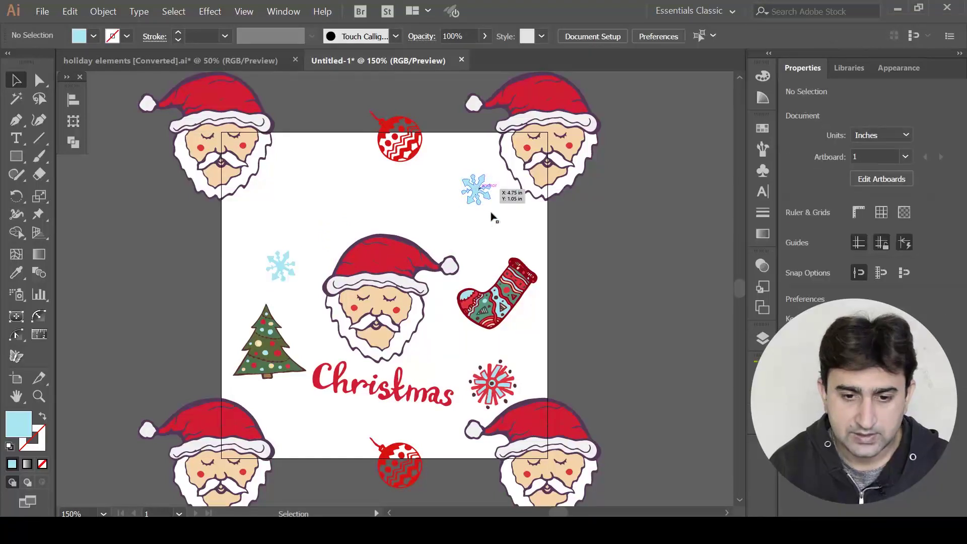
pyautogui.click(484, 199)
pyautogui.moveTo(513, 235); pyautogui.dragTo(550, 338)
pyautogui.click(587, 352)
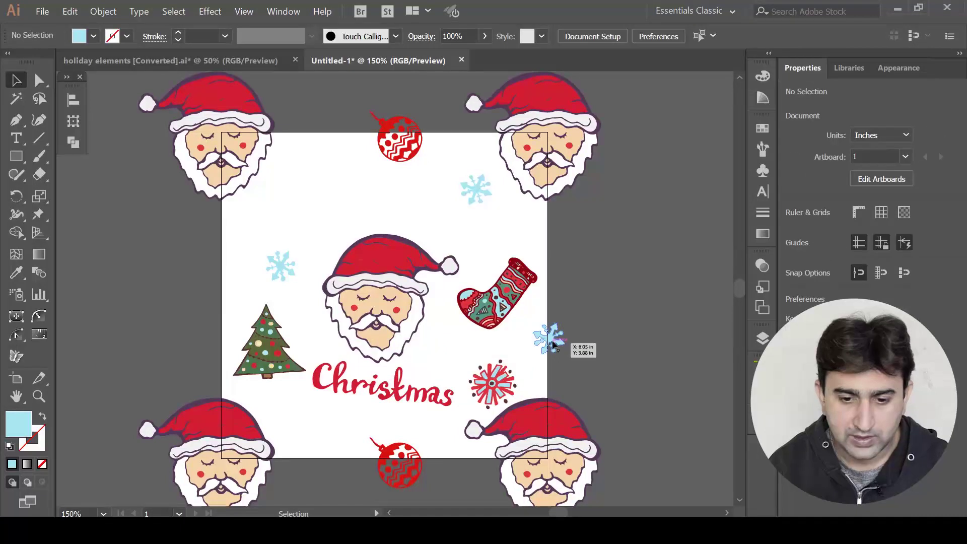
# Create a moved copy of the snowflake on the artboard's right edge at -6 in horizontally and 0 in vertically
pyautogui.click(549, 349)
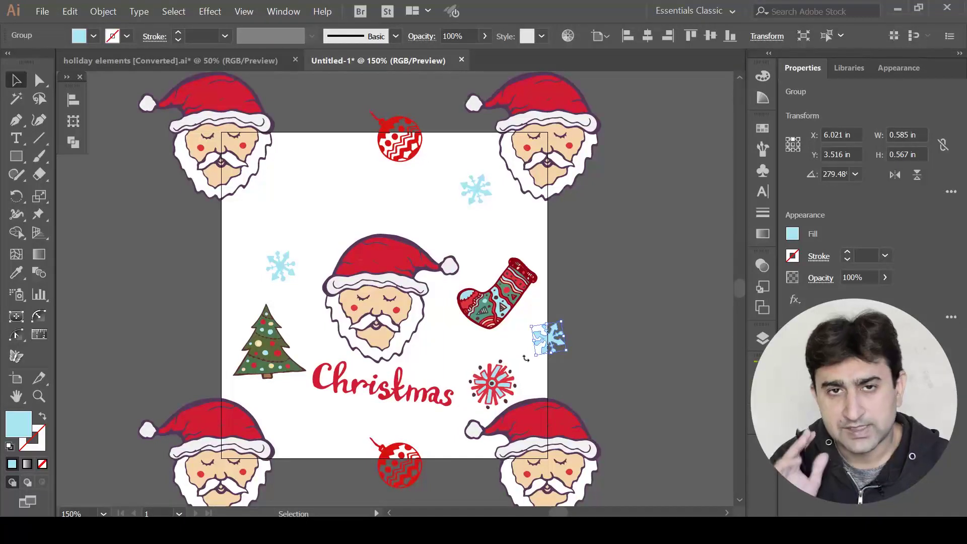
pyautogui.rightClick(556, 353)
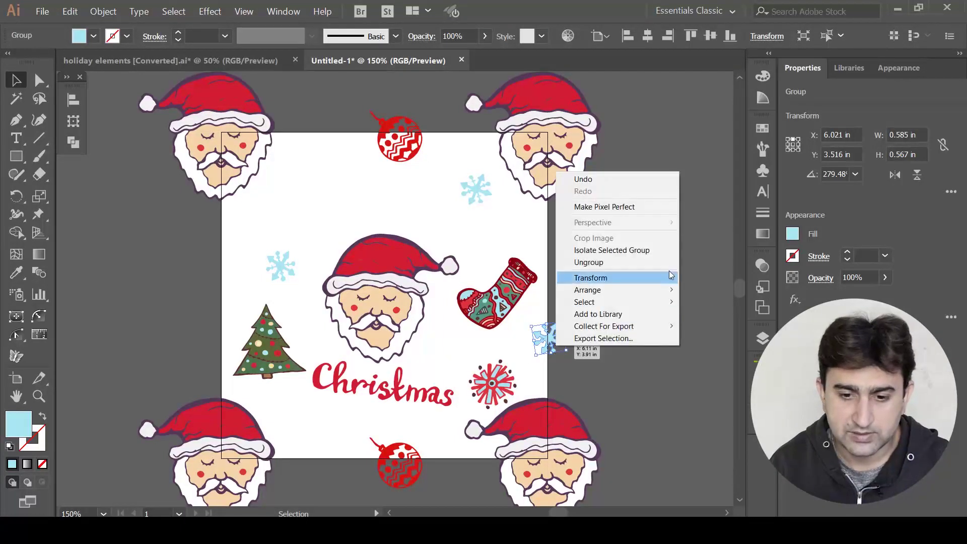
pyautogui.moveTo(664, 283)
pyautogui.click(707, 293)
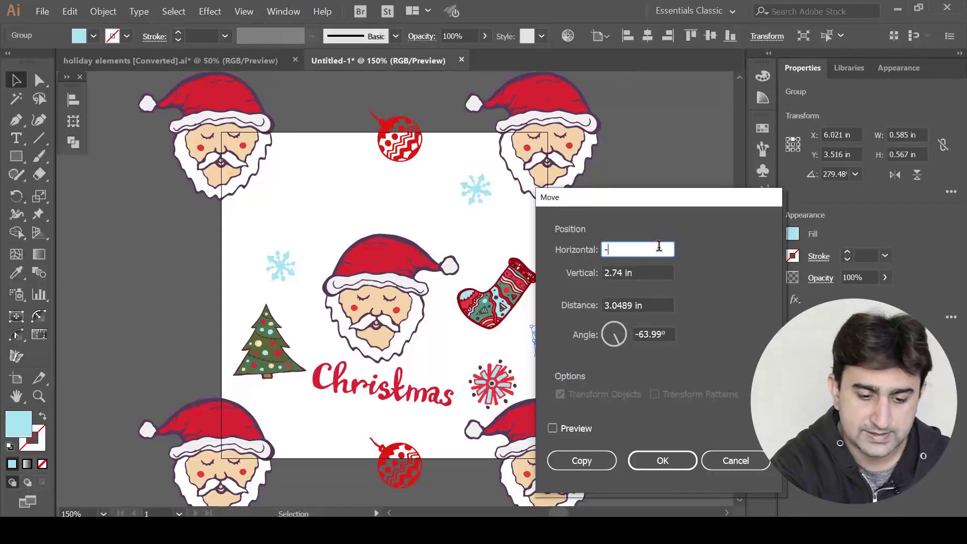
pyautogui.moveTo(629, 277); pyautogui.dragTo(596, 272)
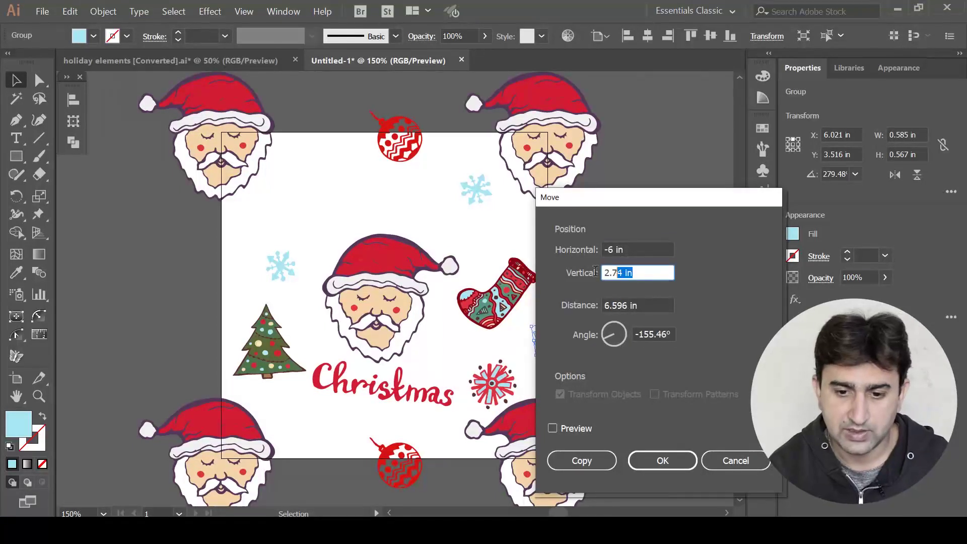
pyautogui.write('0')
pyautogui.click(573, 463)
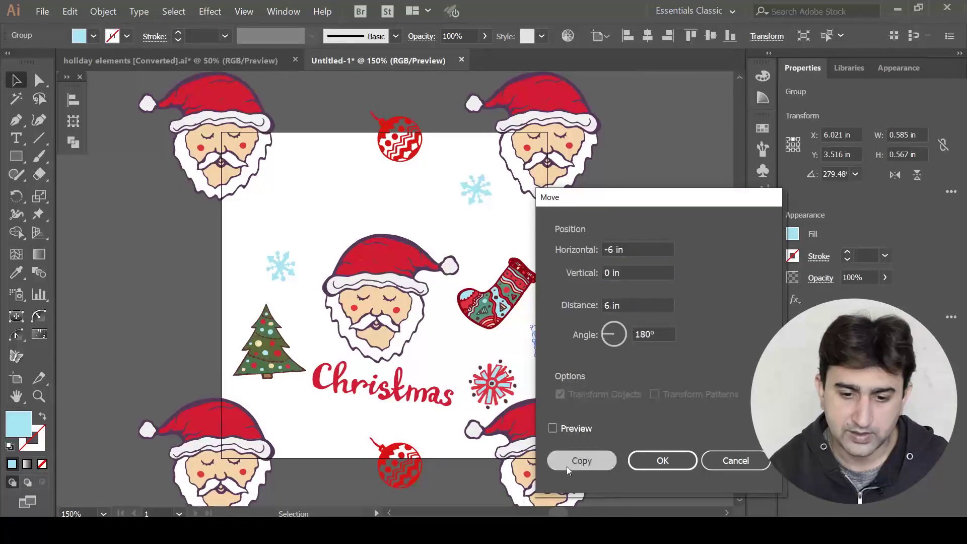
pyautogui.hotkey('ctrl', 'shift', 'a')
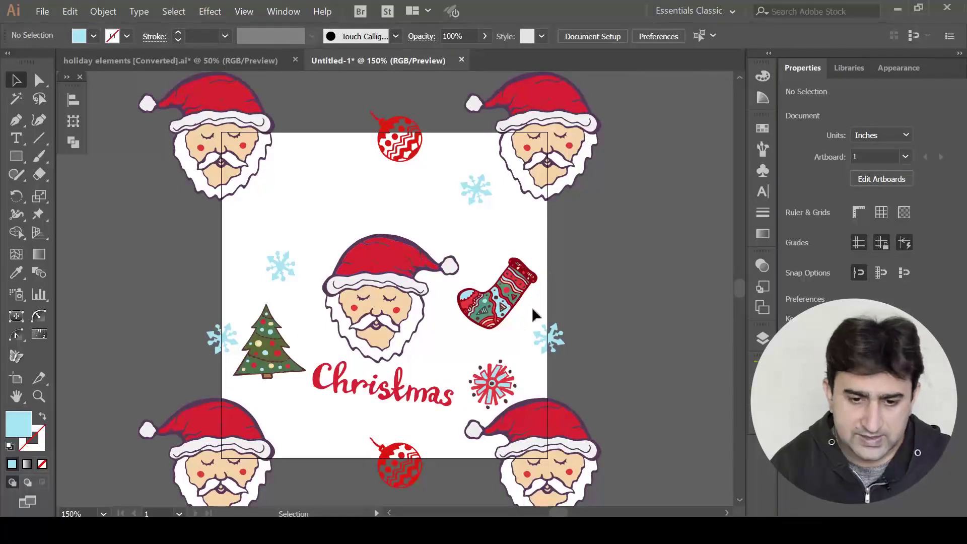
# Bring the small green tree from the holiday elements document into the pattern, tilted and enlarged between the upper-left Santa and the top ball ornament
pyautogui.click(175, 60)
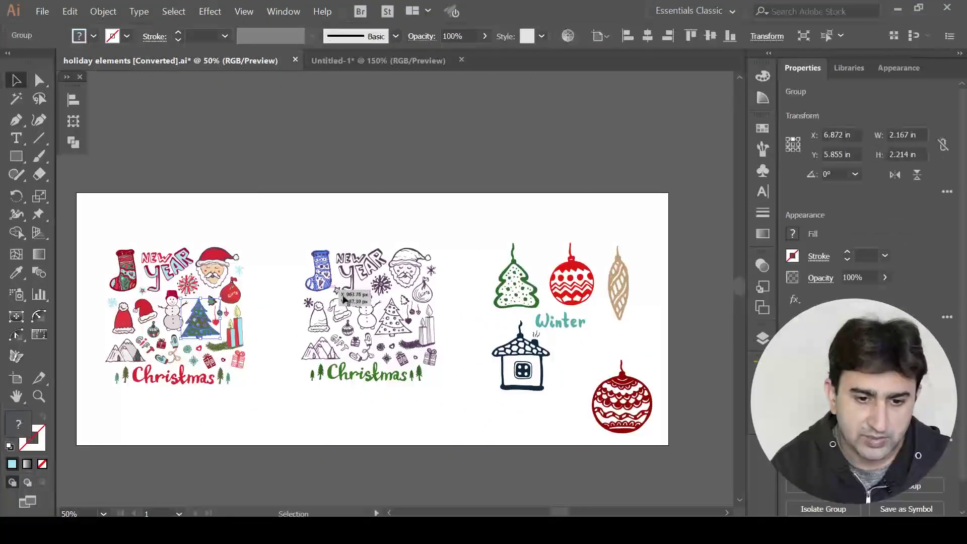
pyautogui.click(317, 213)
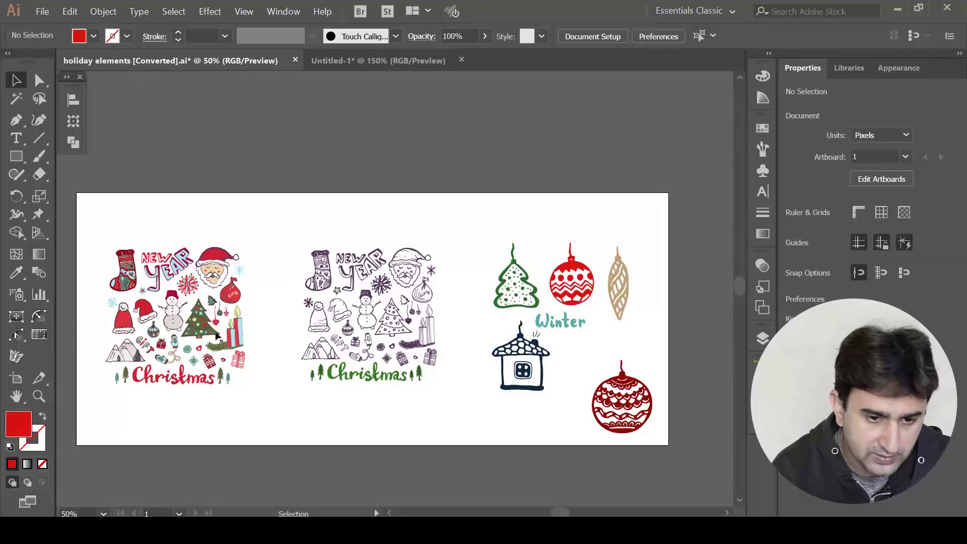
pyautogui.moveTo(208, 306); pyautogui.dragTo(349, 196)
# Bring the red star from the holiday elements document and place three differently sized copies above the central Santa, beneath the lettering and beside the red snowflake
pyautogui.click(189, 60)
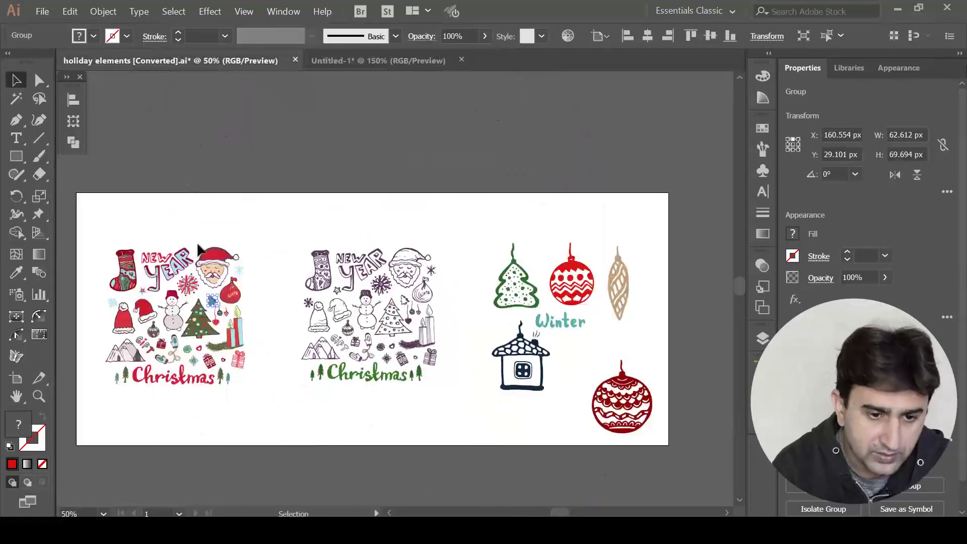
pyautogui.click(271, 422)
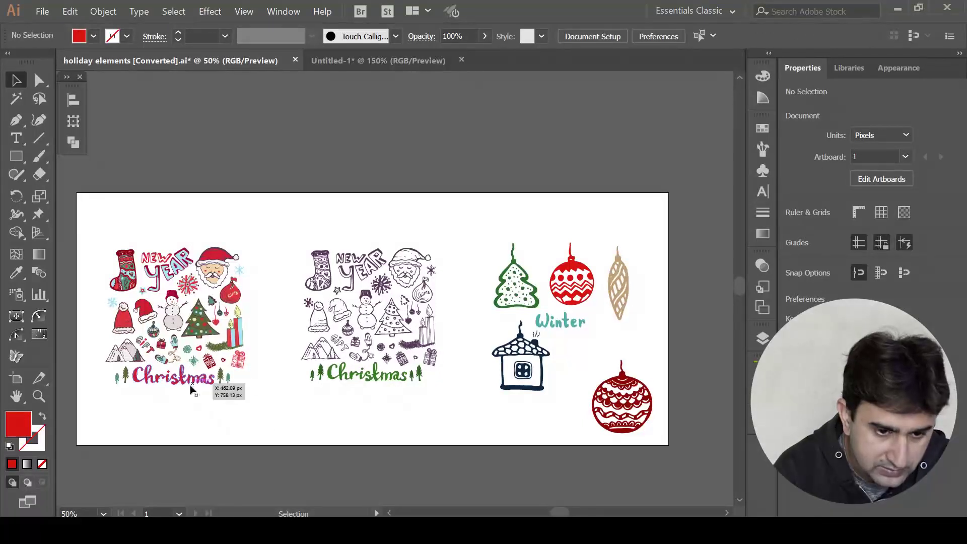
pyautogui.moveTo(143, 291); pyautogui.dragTo(434, 223)
pyautogui.click(447, 364)
pyautogui.click(445, 306)
pyautogui.click(405, 204)
pyautogui.click(447, 297)
pyautogui.click(405, 206)
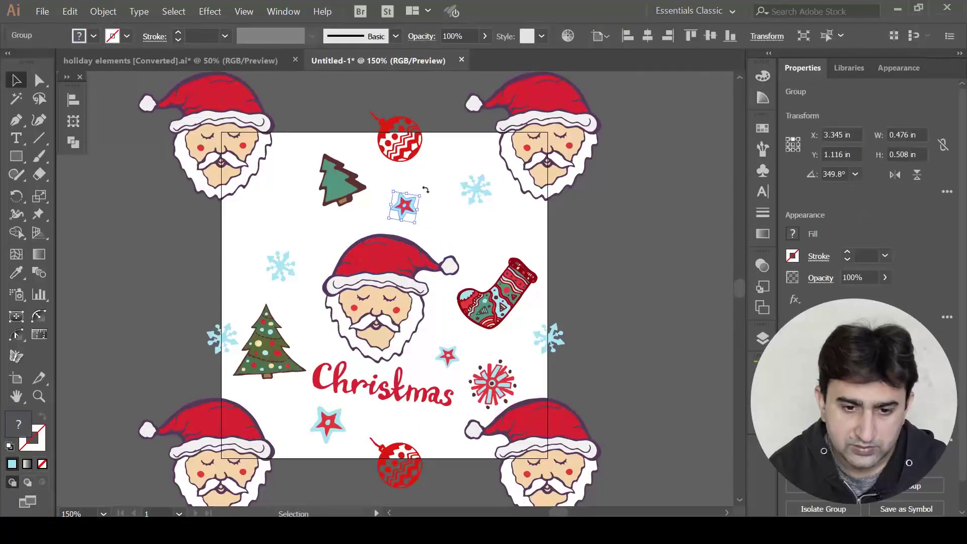
pyautogui.click(443, 228)
pyautogui.hotkey('ctrl', 'z')
pyautogui.click(447, 236)
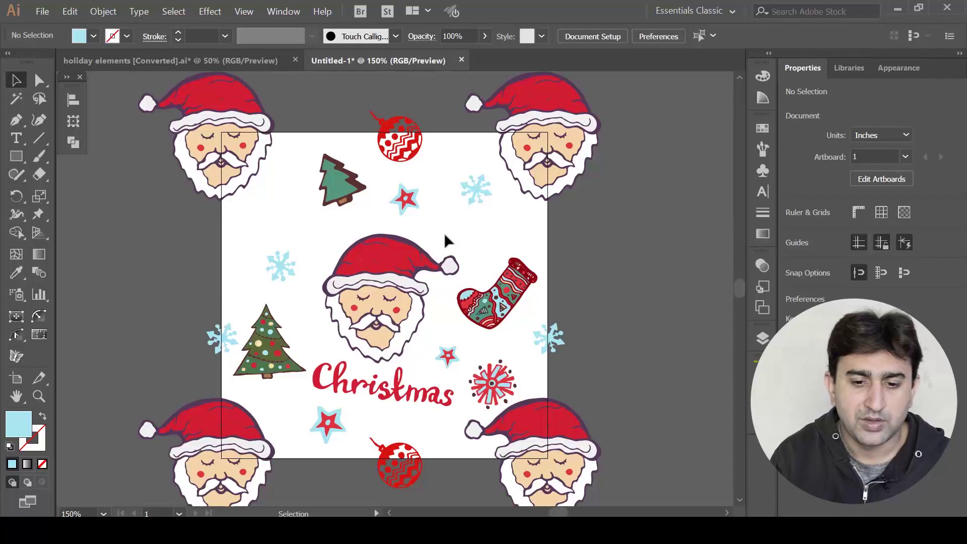
# Bring the blue-banded ball ornament from the holiday elements document across the artboard's left edge, rotated to about 39.65° and about 0.857 in wide
pyautogui.hotkey('ctrl', 'Tab')
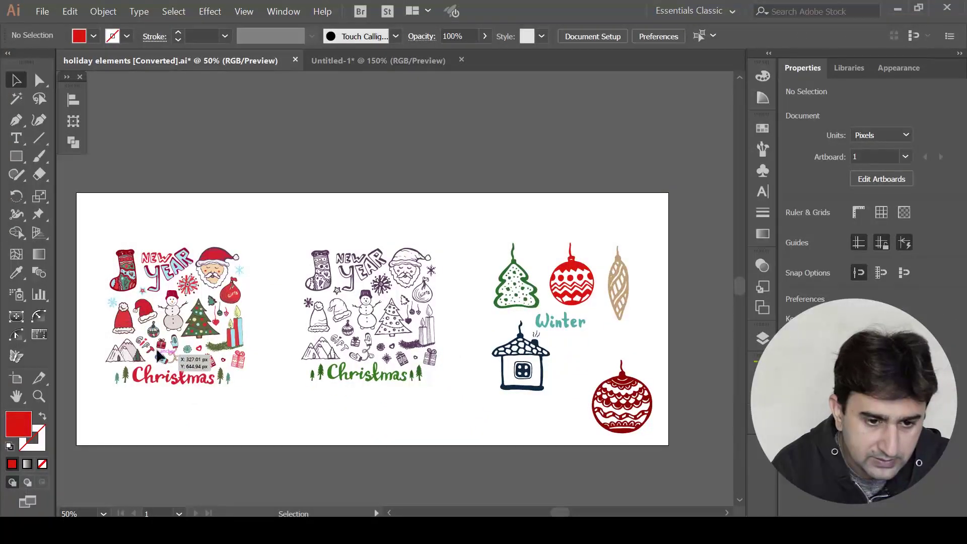
pyautogui.moveTo(156, 335); pyautogui.dragTo(290, 191)
pyautogui.moveTo(306, 229); pyautogui.dragTo(225, 248)
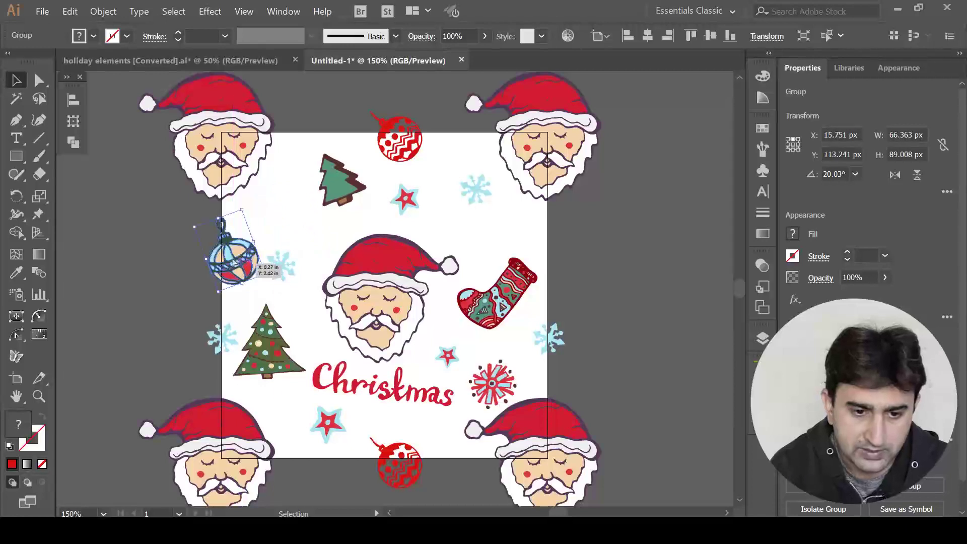
pyautogui.moveTo(260, 263)
pyautogui.mouseDown()
pyautogui.moveTo(250, 258)
pyautogui.moveTo(265, 257)
pyautogui.mouseUp()
pyautogui.click(244, 291)
pyautogui.click(227, 238)
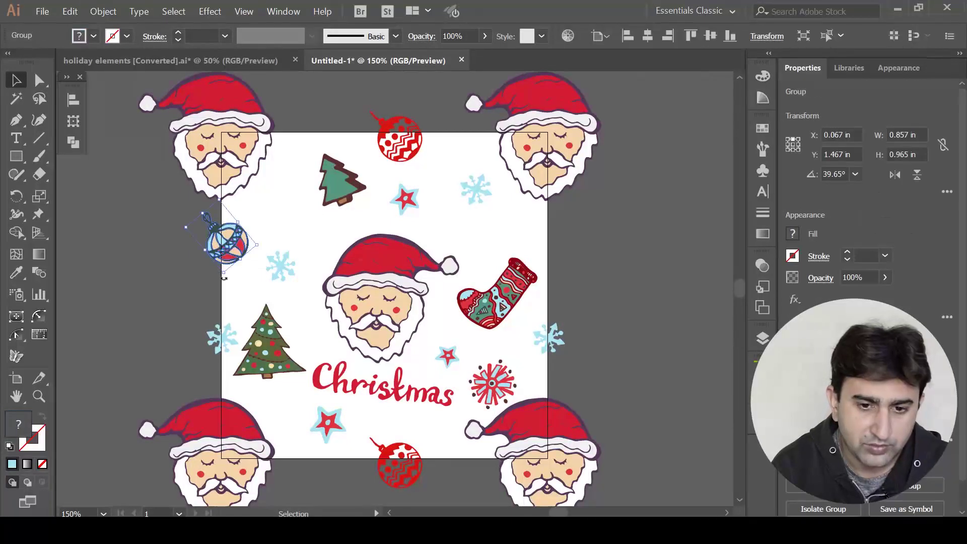
# Create a moved copy of the blue-banded ornament on the artboard's left edge at 6 in horizontally and 0 in vertically
pyautogui.rightClick(225, 235)
pyautogui.moveTo(323, 341)
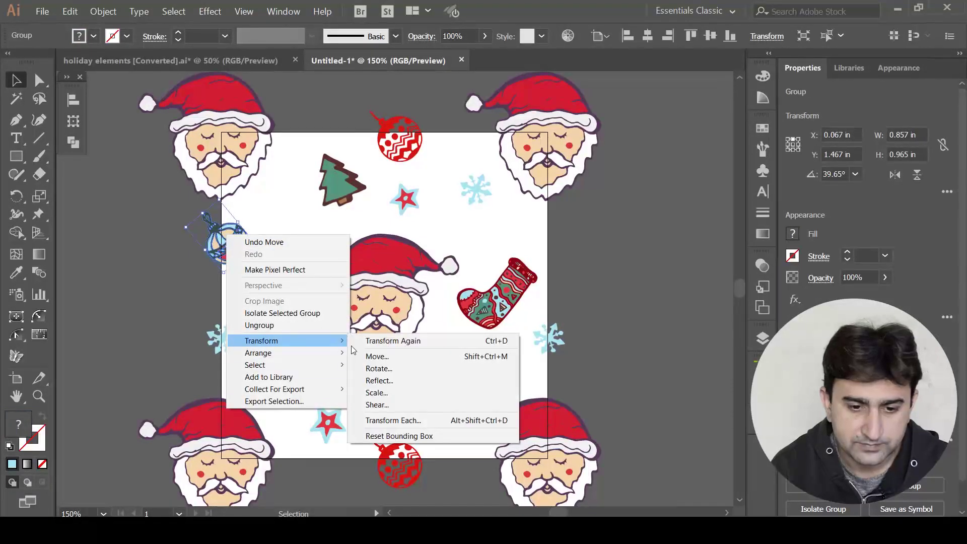
pyautogui.click(391, 356)
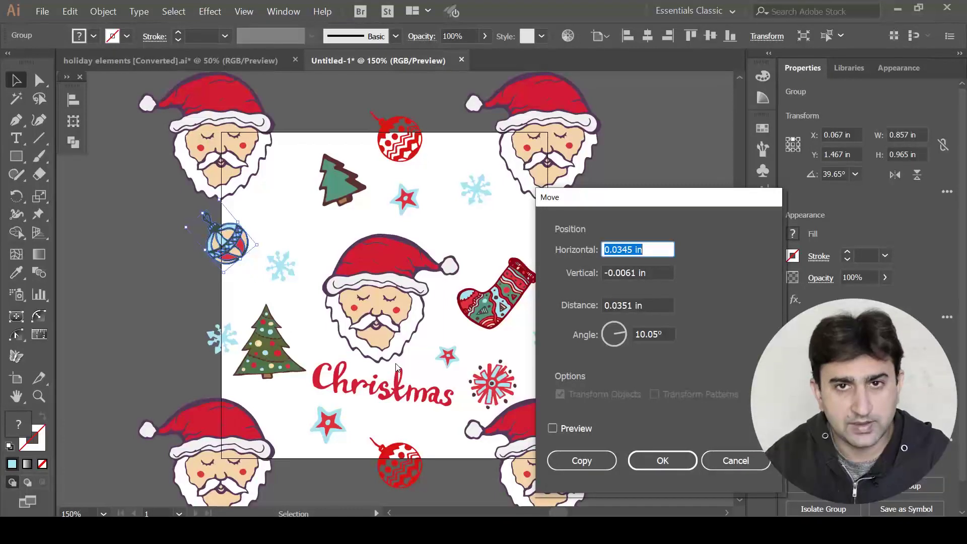
pyautogui.write('6')
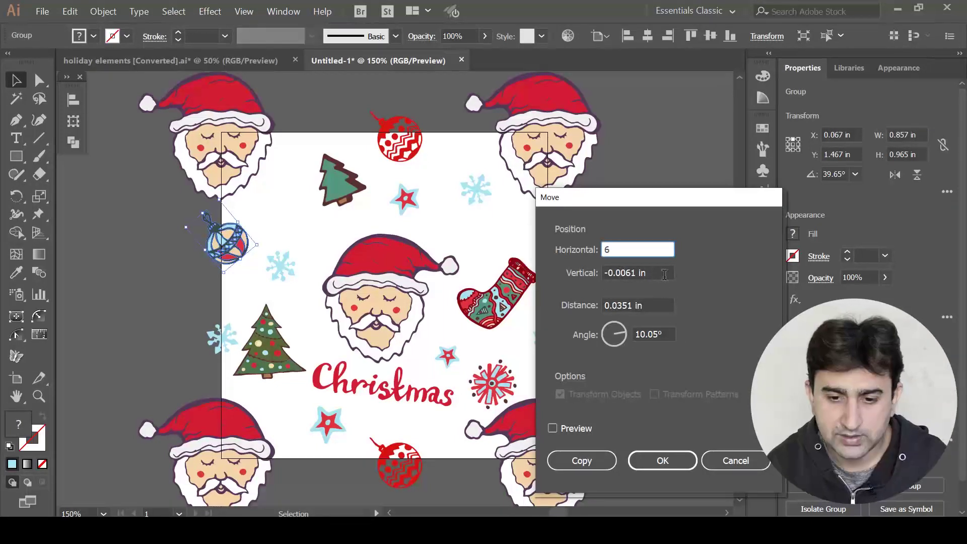
pyautogui.press('Tab')
pyautogui.write('0')
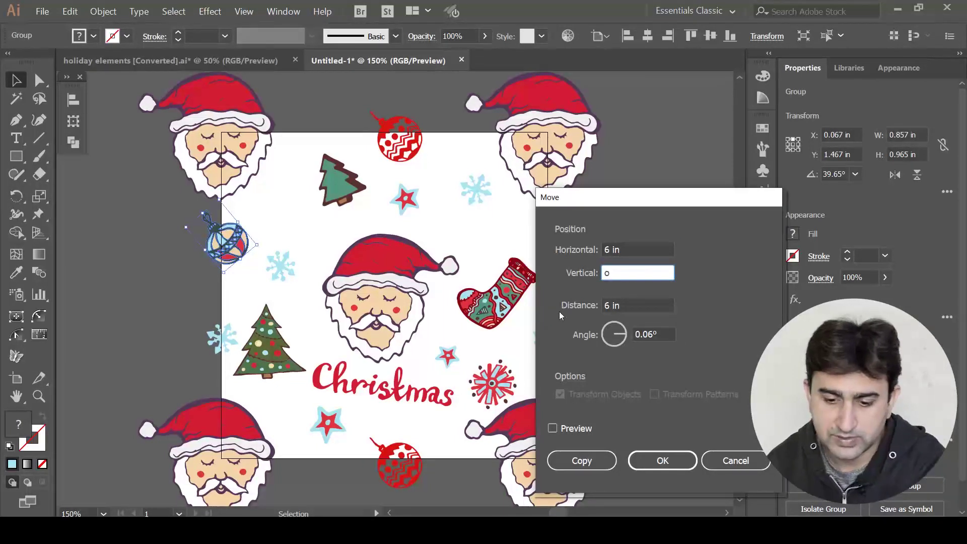
pyautogui.click(582, 460)
pyautogui.click(615, 282)
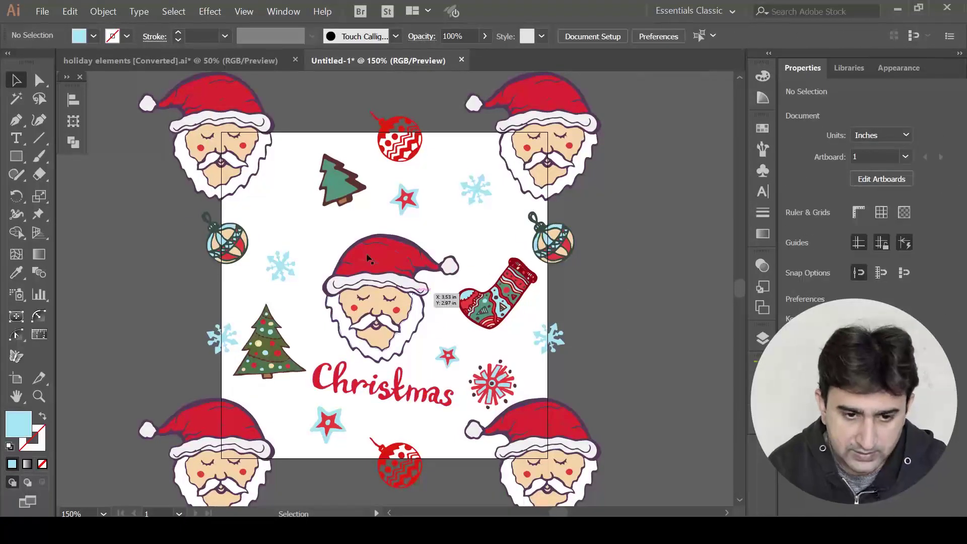
# Copy the light-blue snowflake beneath the end of the Christmas lettering and reduce it to about 0.26 in wide
pyautogui.moveTo(284, 272); pyautogui.dragTo(434, 428)
pyautogui.click(442, 473)
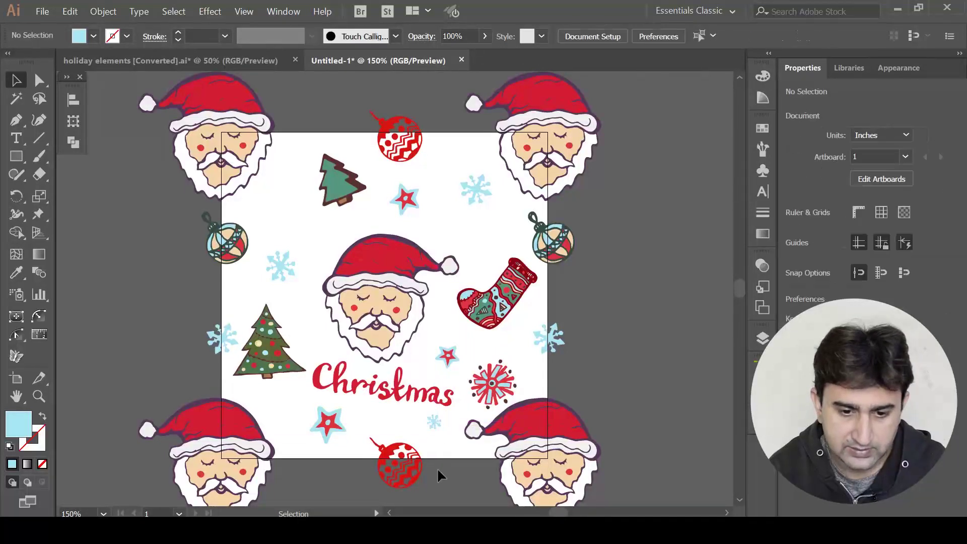
pyautogui.click(438, 425)
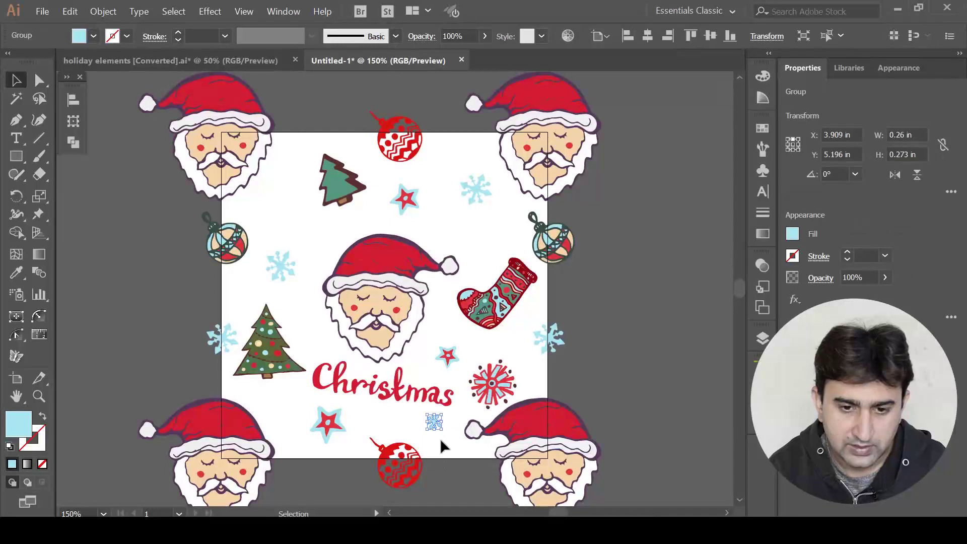
pyautogui.click(448, 455)
# Bring the dark red heart from the holiday elements document beside the plain green tree, rotated to 308.7° and about 0.338 in wide
pyautogui.click(236, 61)
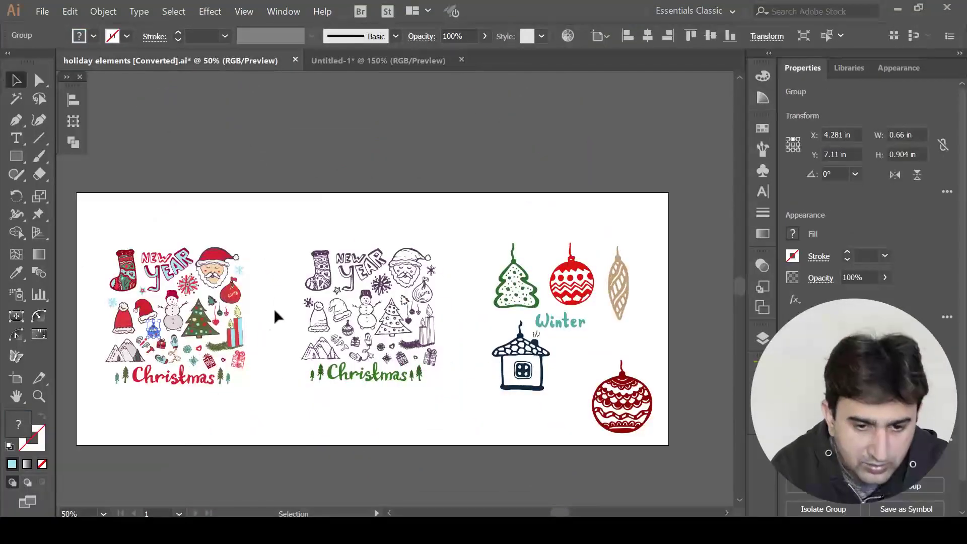
pyautogui.click(226, 407)
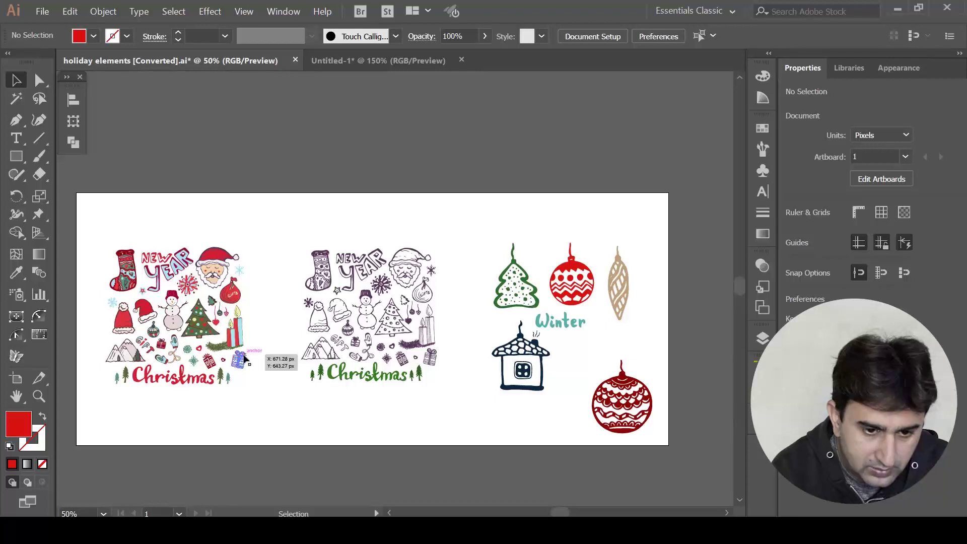
pyautogui.moveTo(245, 358); pyautogui.dragTo(366, 67)
pyautogui.moveTo(281, 200); pyautogui.dragTo(314, 200)
pyautogui.click(316, 223)
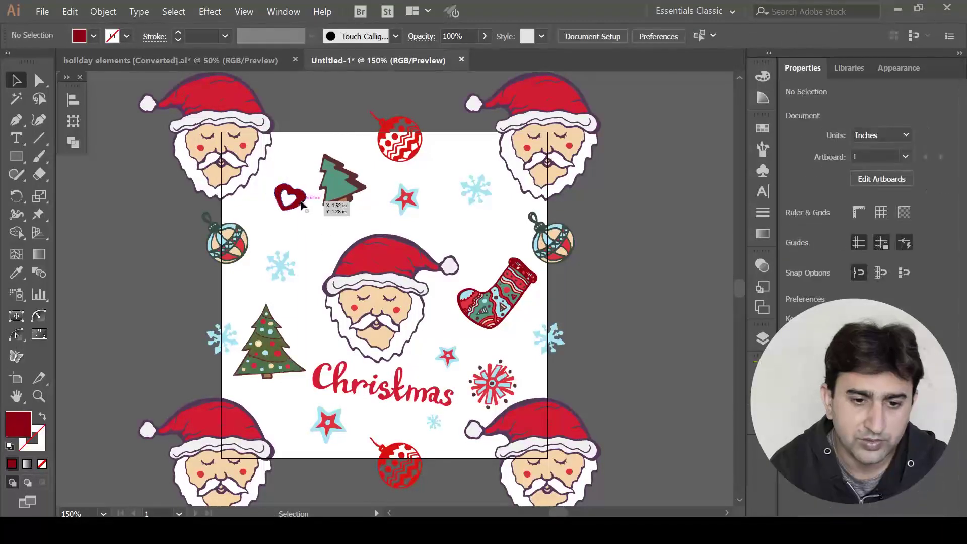
pyautogui.hotkey('ctrl', 'z')
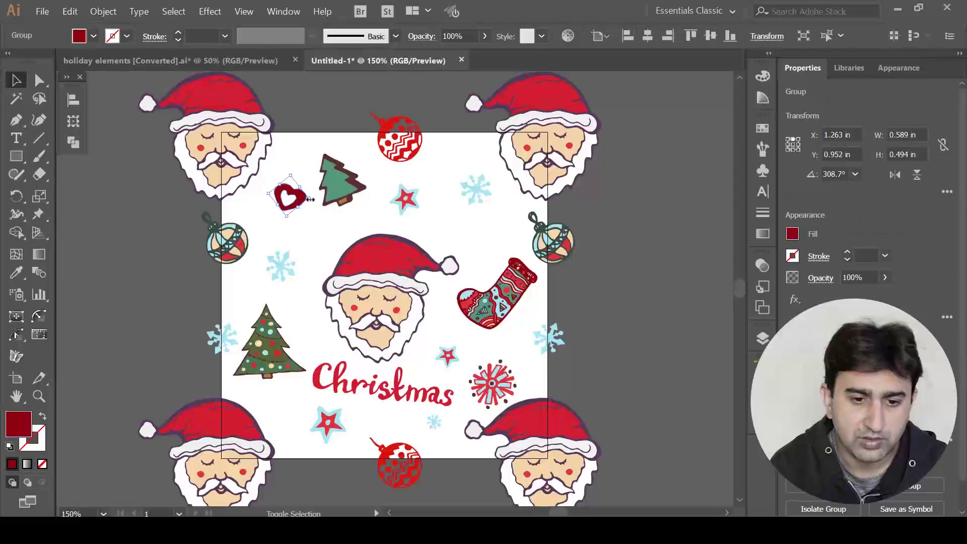
pyautogui.hotkey('ctrl', 'z')
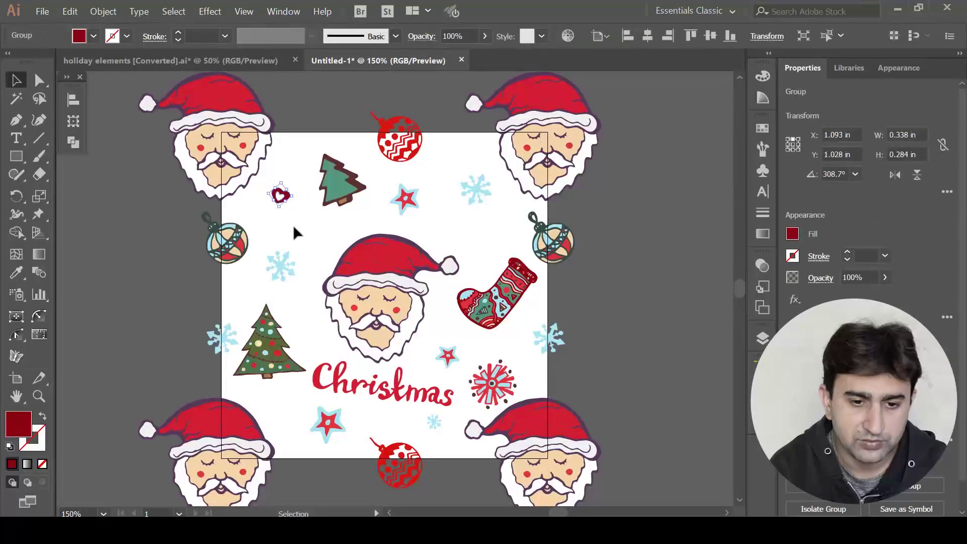
pyautogui.click(296, 238)
# Distribute three hearts: near the upper edge above the plain tree, above the stocking, and beside the star under the decorated tree
pyautogui.moveTo(282, 196); pyautogui.dragTo(486, 237)
pyautogui.click(294, 429)
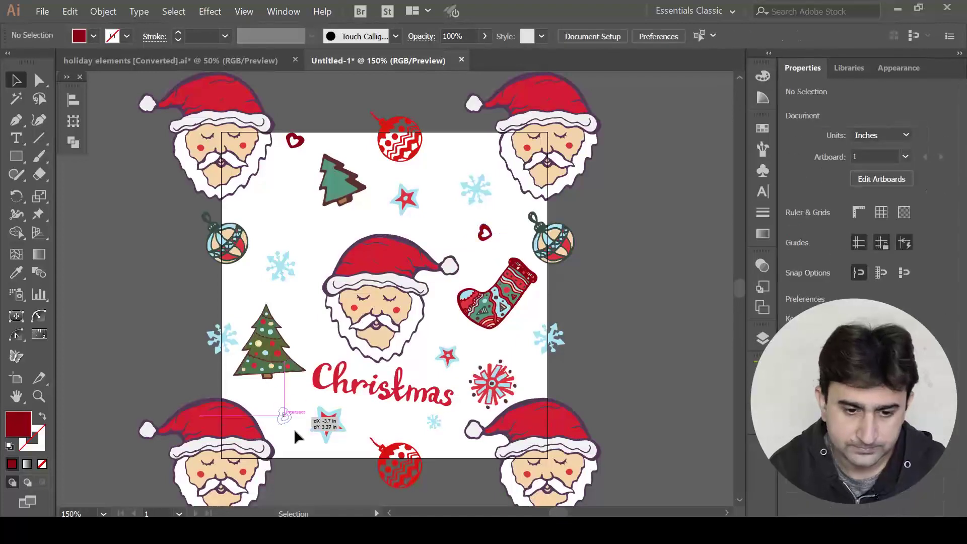
# Shift the light-blue snowflake beside the central Santa slightly inward and nudge the central Santa slightly up and to the left
pyautogui.click(296, 263)
pyautogui.moveTo(304, 266)
pyautogui.mouseDown()
pyautogui.moveTo(323, 270)
pyautogui.moveTo(295, 261)
pyautogui.mouseUp()
pyautogui.click(313, 296)
pyautogui.moveTo(375, 302); pyautogui.dragTo(366, 298)
pyautogui.click(453, 418)
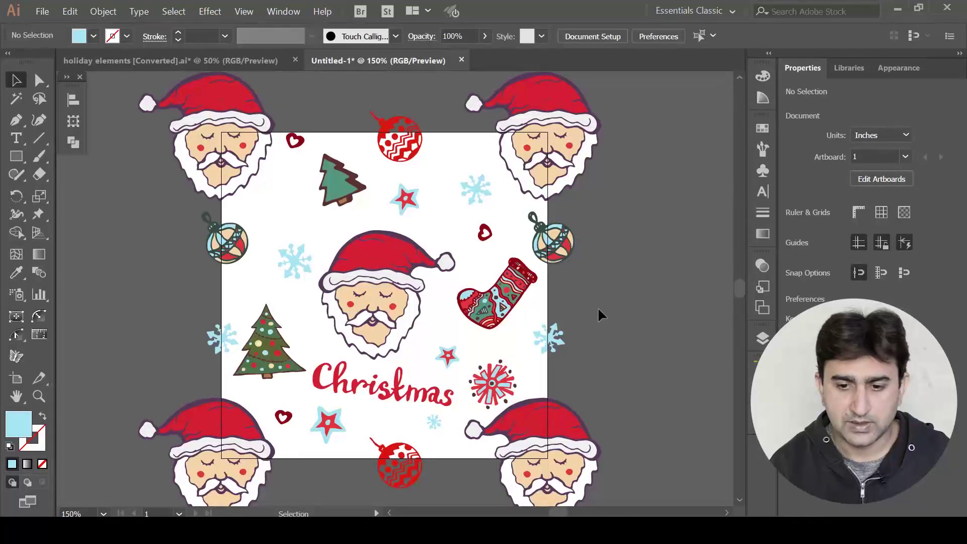
# Review the separate objects in Layer 1 and group all of the pattern artwork into one group
pyautogui.click(763, 338)
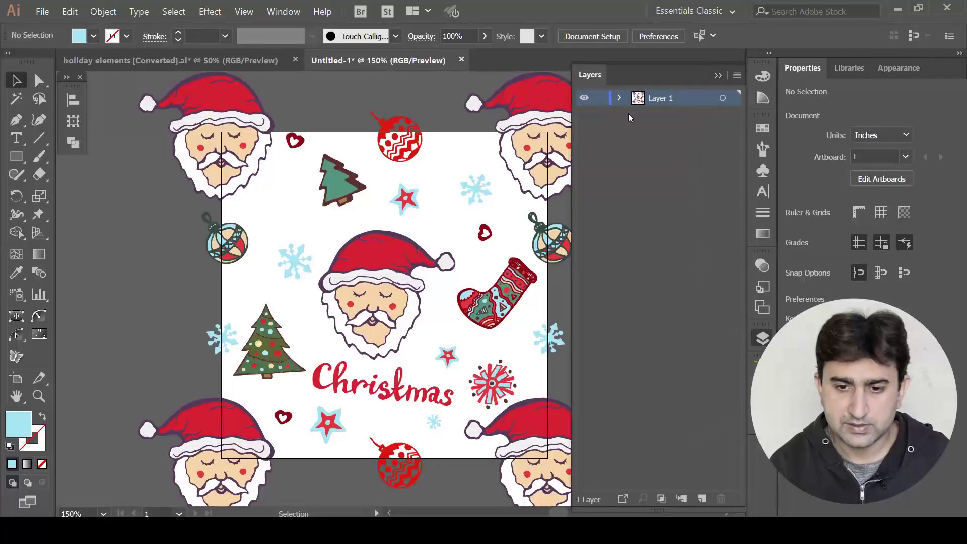
pyautogui.click(620, 98)
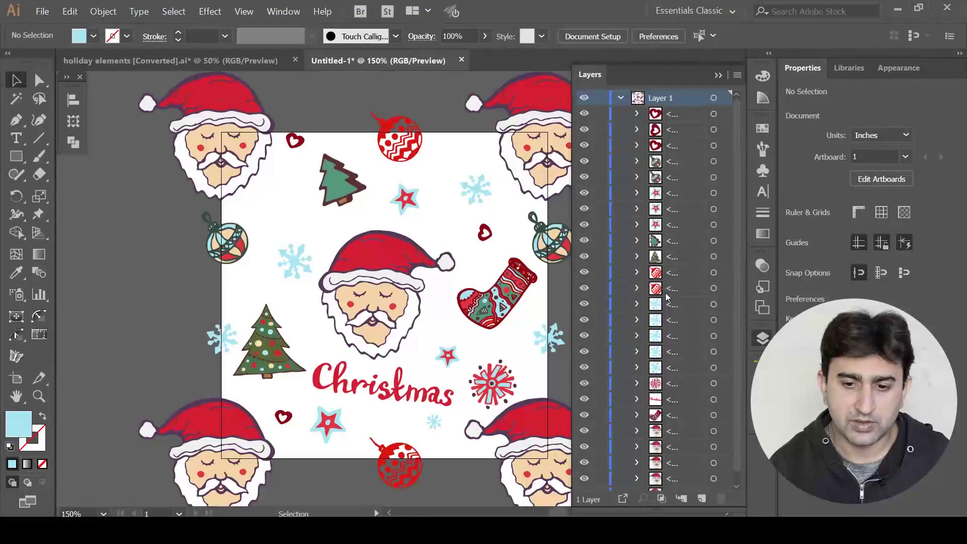
pyautogui.click(619, 98)
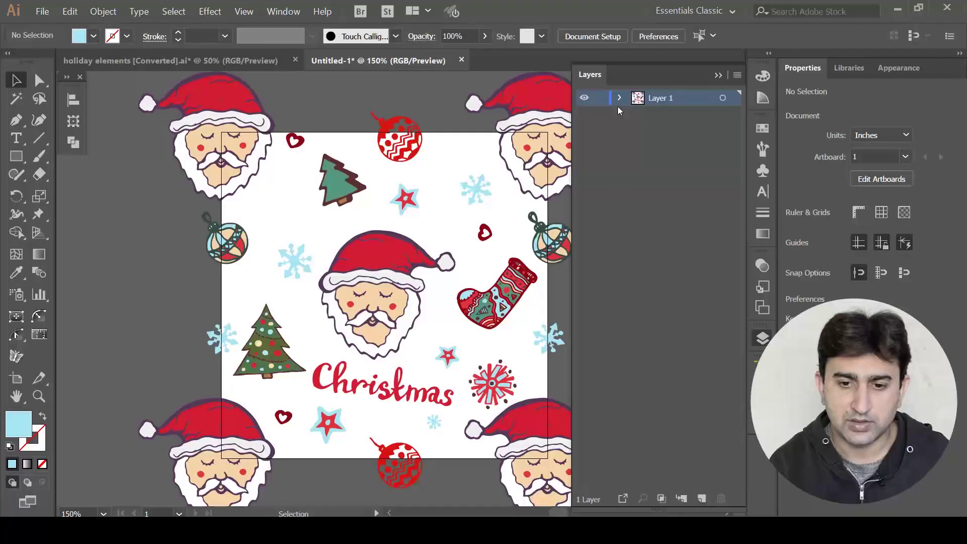
pyautogui.click(763, 338)
pyautogui.click(265, 126)
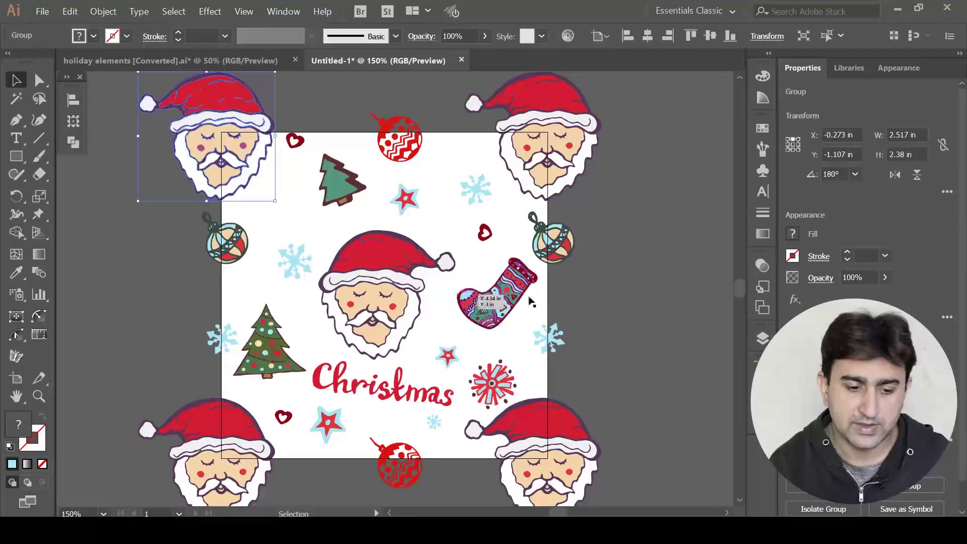
pyautogui.click(602, 303)
pyautogui.hotkey('ctrl', 'a')
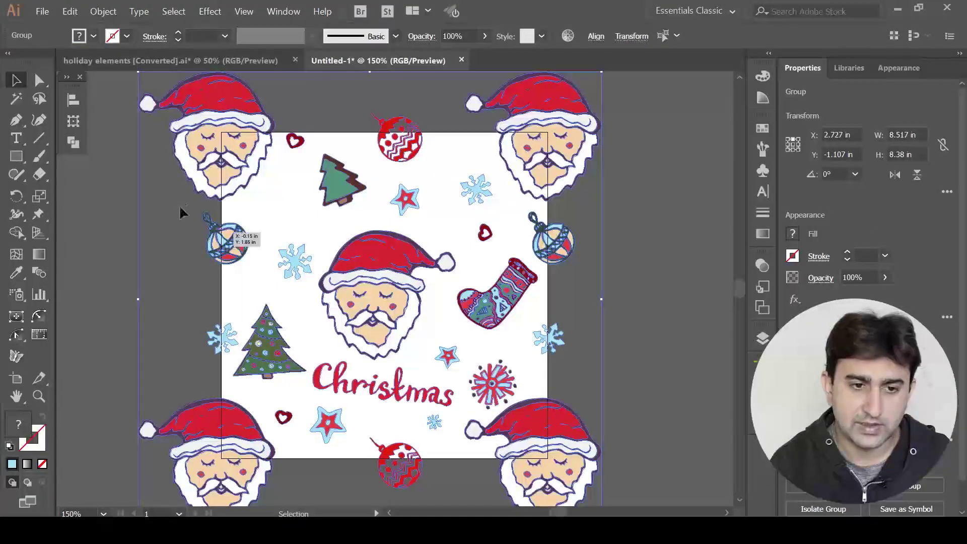
pyautogui.rightClick(238, 144)
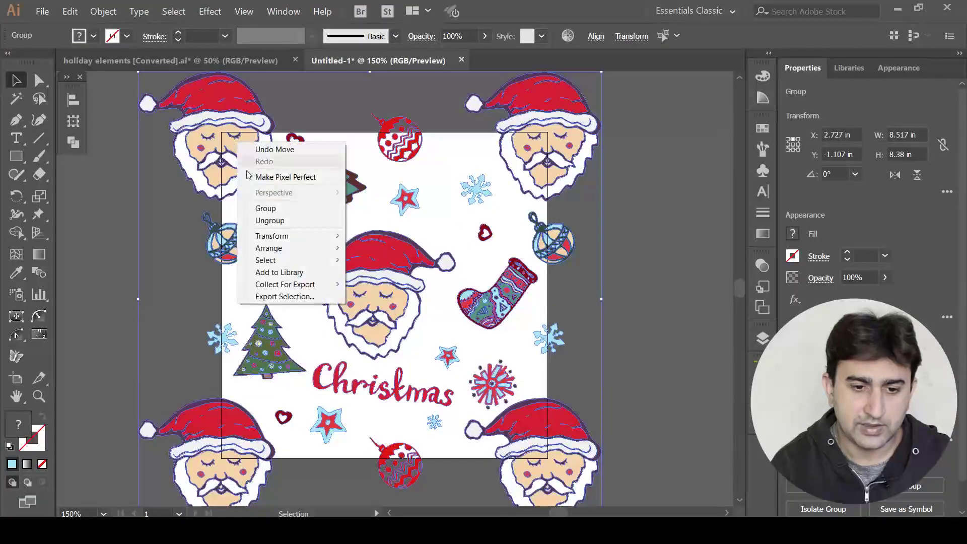
pyautogui.click(266, 208)
pyautogui.click(646, 272)
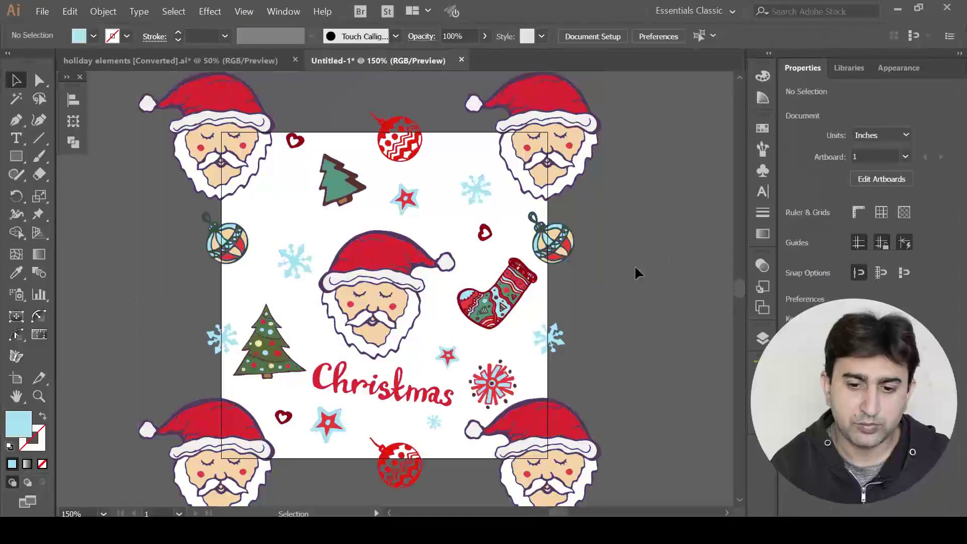
# Check that the artwork selects as one group and hide that group within Layer 1
pyautogui.click(524, 141)
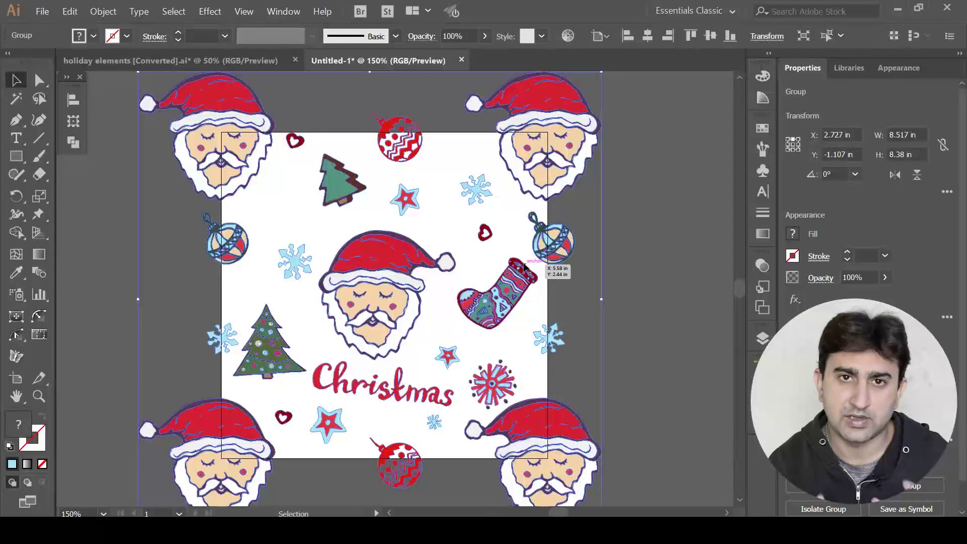
pyautogui.click(630, 302)
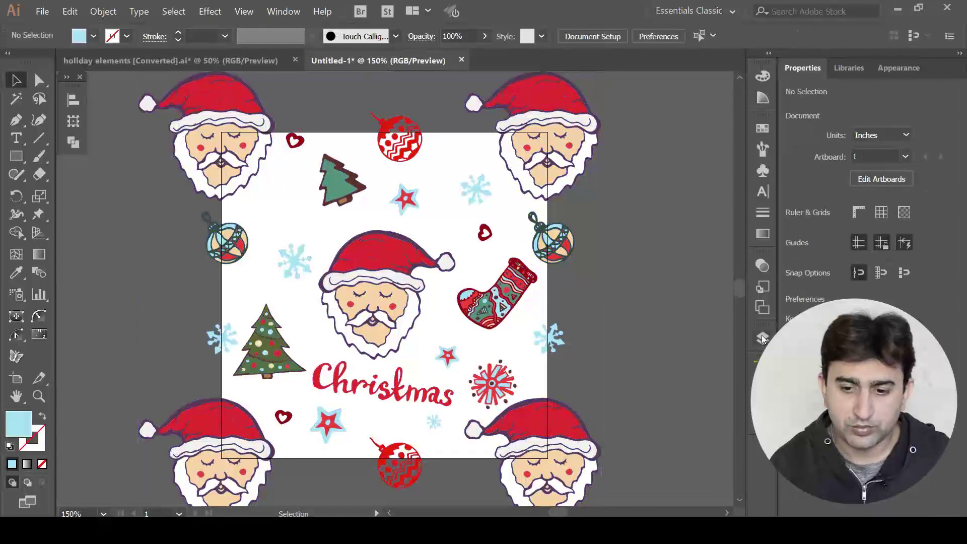
pyautogui.click(763, 338)
pyautogui.click(621, 97)
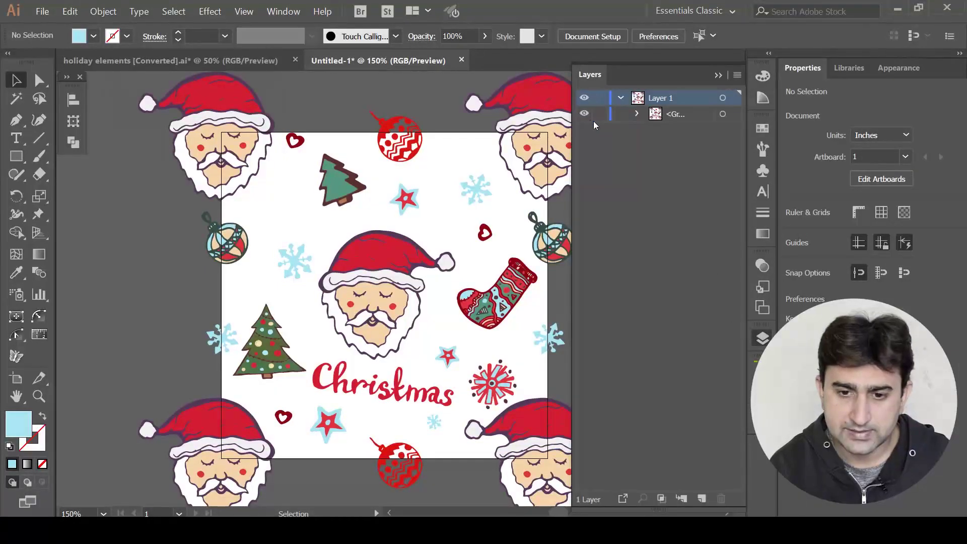
pyautogui.click(585, 113)
# Create a rectangle 6 in wide and 6 in high on the empty artboard
pyautogui.press('m')
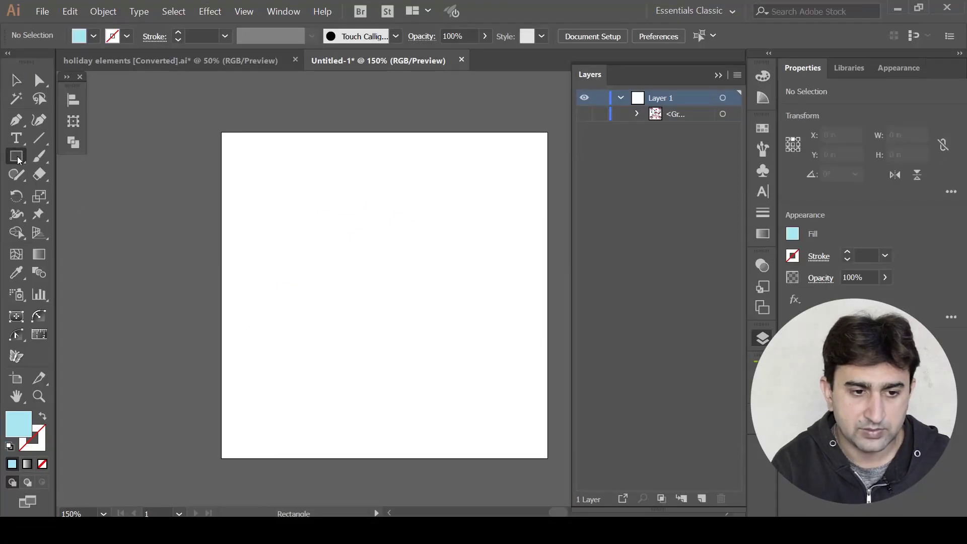
pyautogui.click(399, 293)
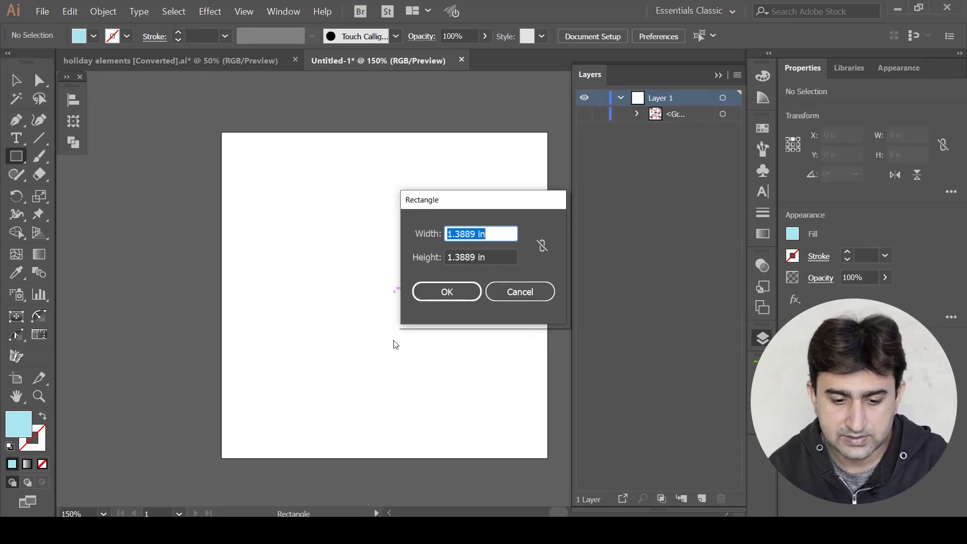
pyautogui.write('6')
pyautogui.press('Tab')
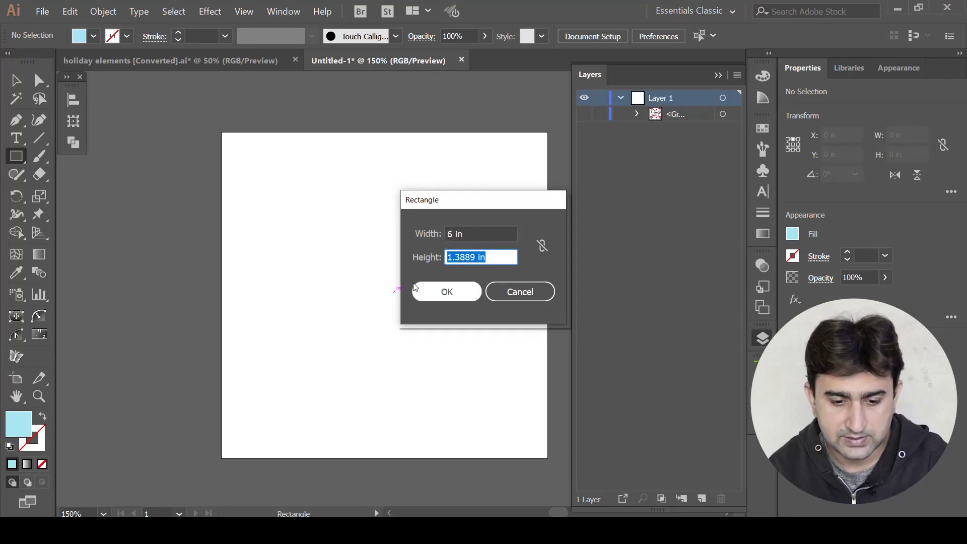
pyautogui.write('6')
pyautogui.press('Tab')
pyautogui.click(471, 291)
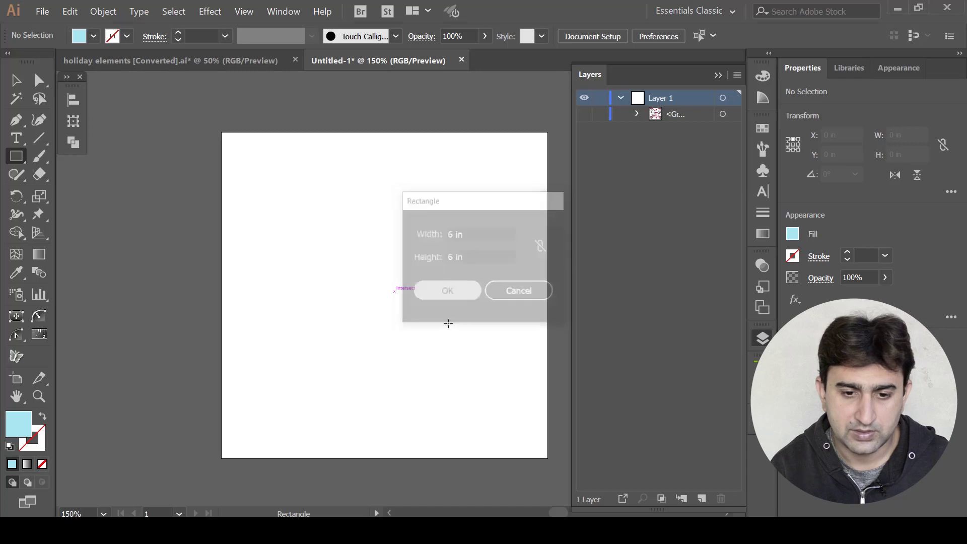
# Align the 6 x 6 in rectangle so it exactly covers the artboard
pyautogui.press('v')
pyautogui.moveTo(461, 354); pyautogui.dragTo(310, 231)
pyautogui.click(596, 36)
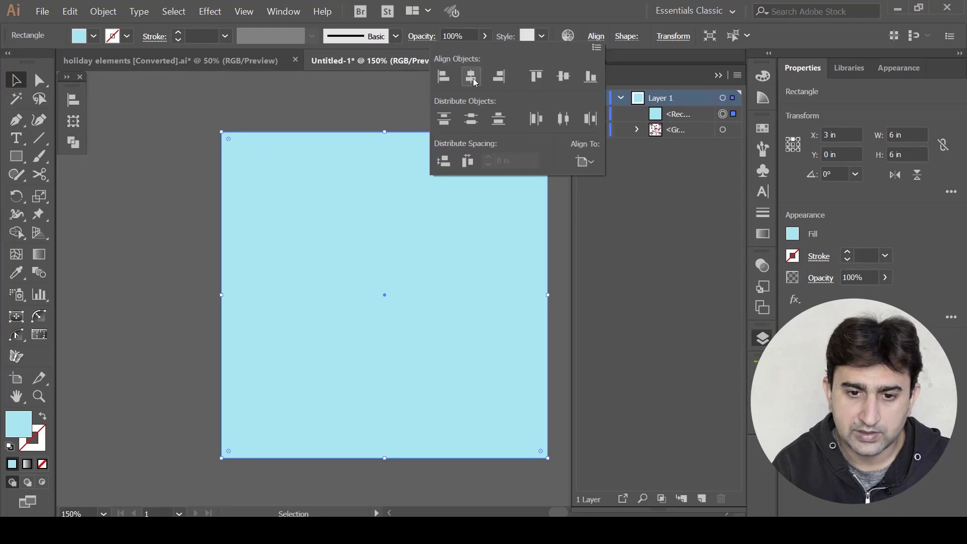
pyautogui.click(599, 37)
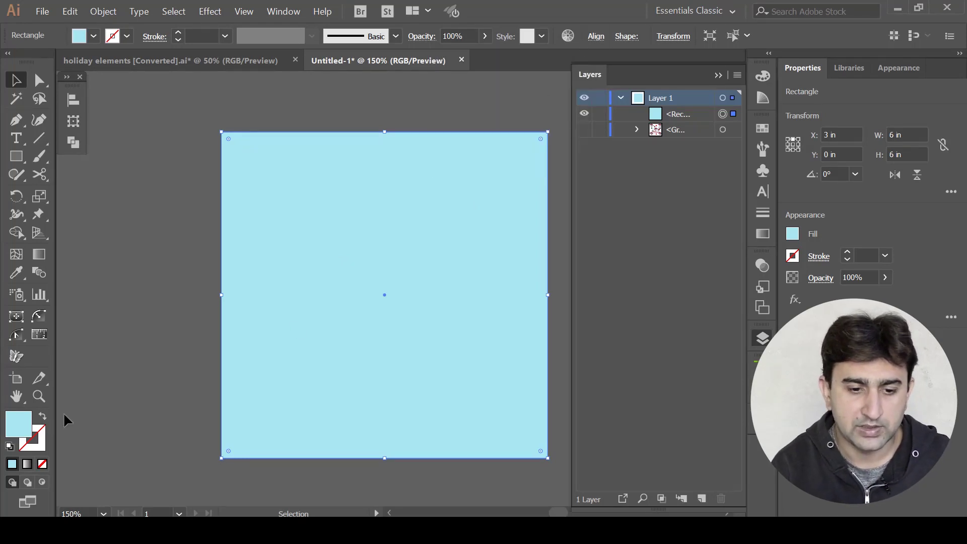
# Remove the rectangle's fill, leaving it without a stroke, and place it beneath the artwork group in Layer 1
pyautogui.click(43, 464)
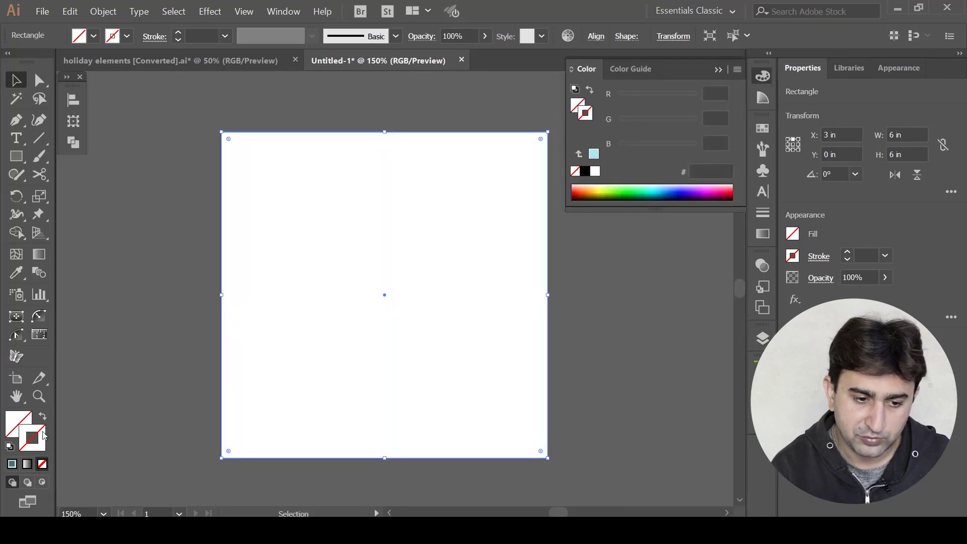
pyautogui.press('x')
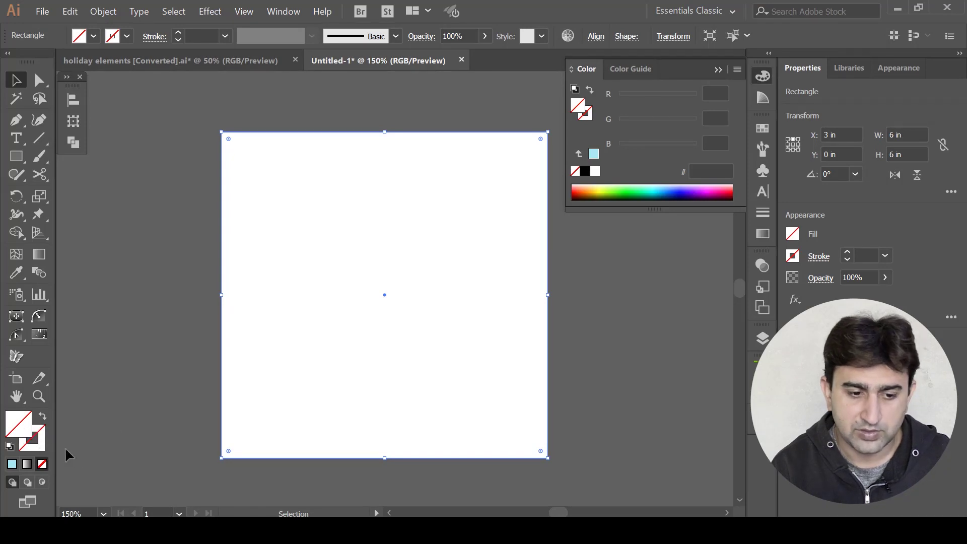
pyautogui.click(763, 338)
pyautogui.moveTo(688, 119); pyautogui.dragTo(682, 134)
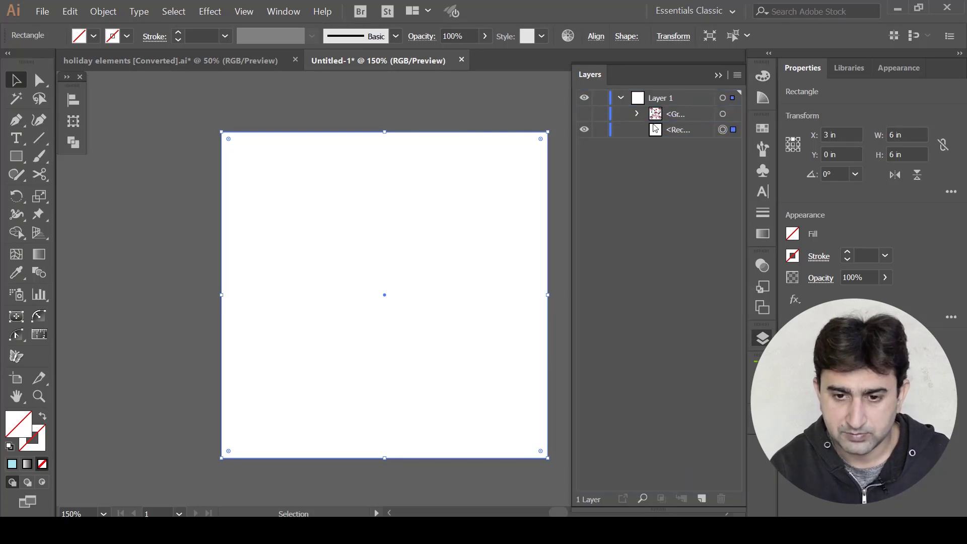
# Show the artwork group again and add it together with the empty rectangle to the swatches as a new pattern
pyautogui.click(584, 114)
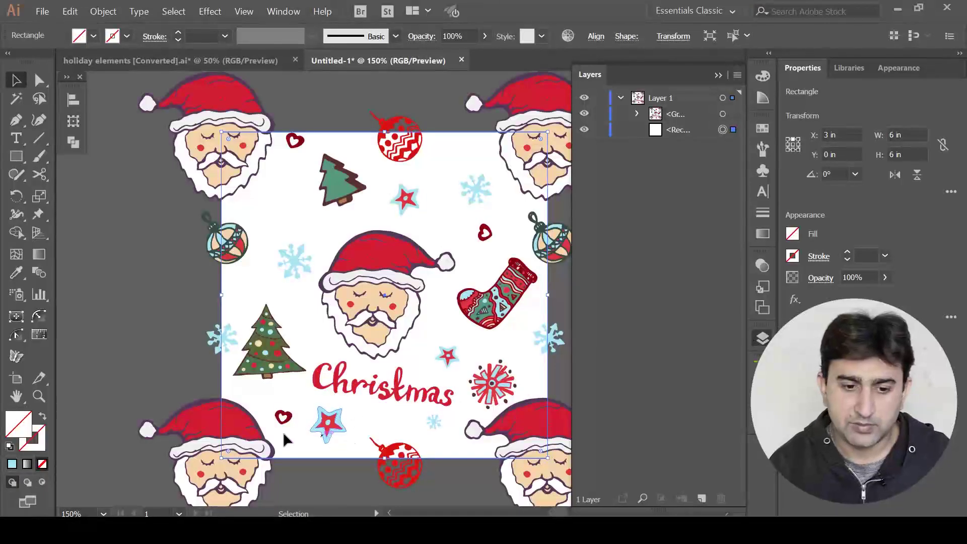
pyautogui.keyDown('shift'); pyautogui.click(723, 115); pyautogui.keyUp('shift')
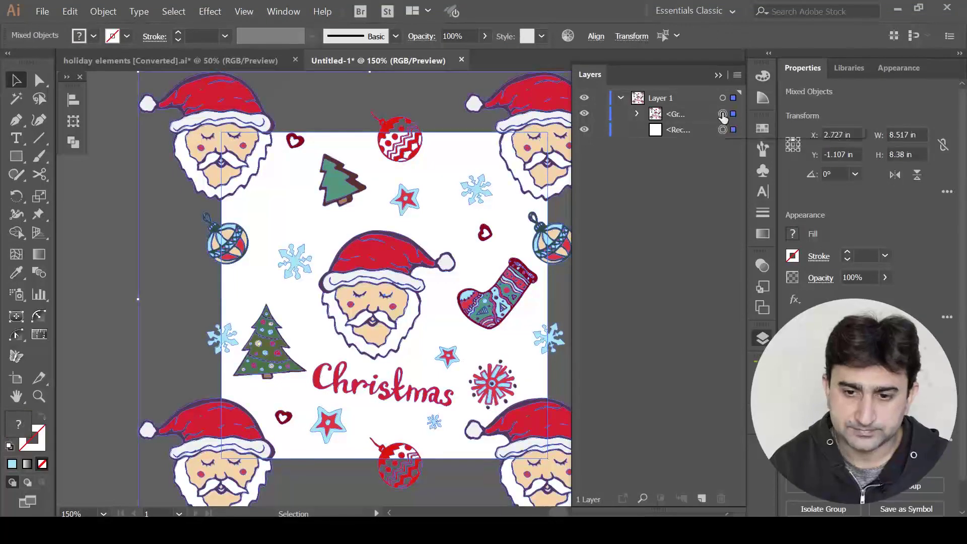
pyautogui.click(763, 129)
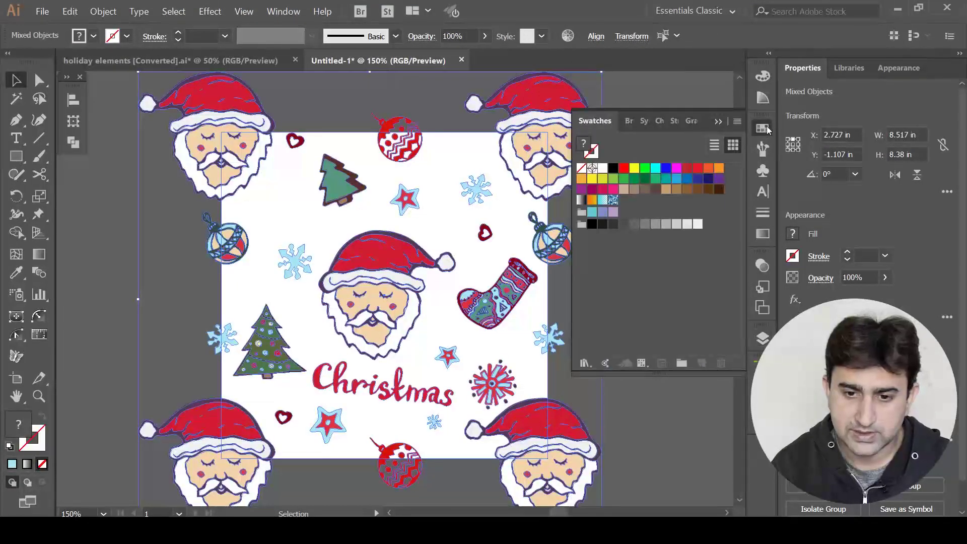
pyautogui.click(284, 11)
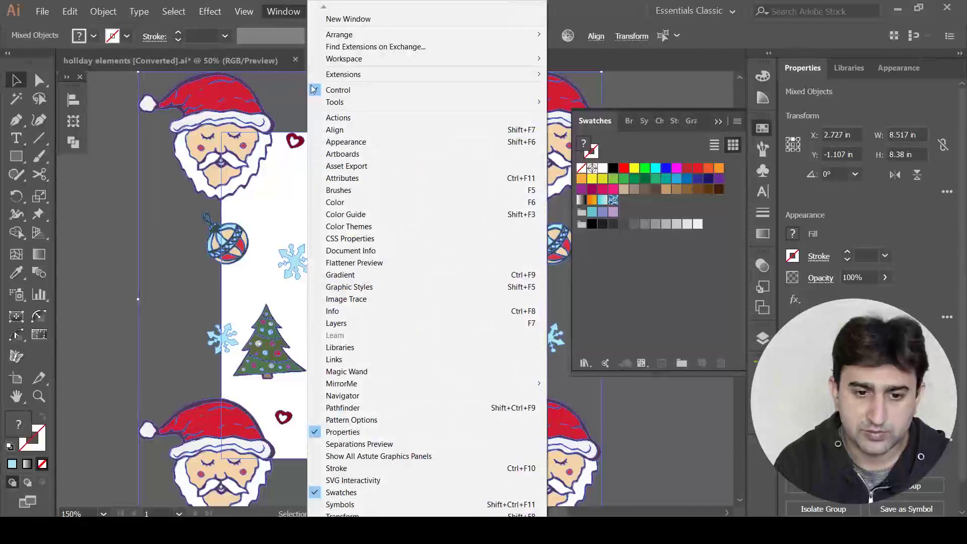
pyautogui.click(346, 494)
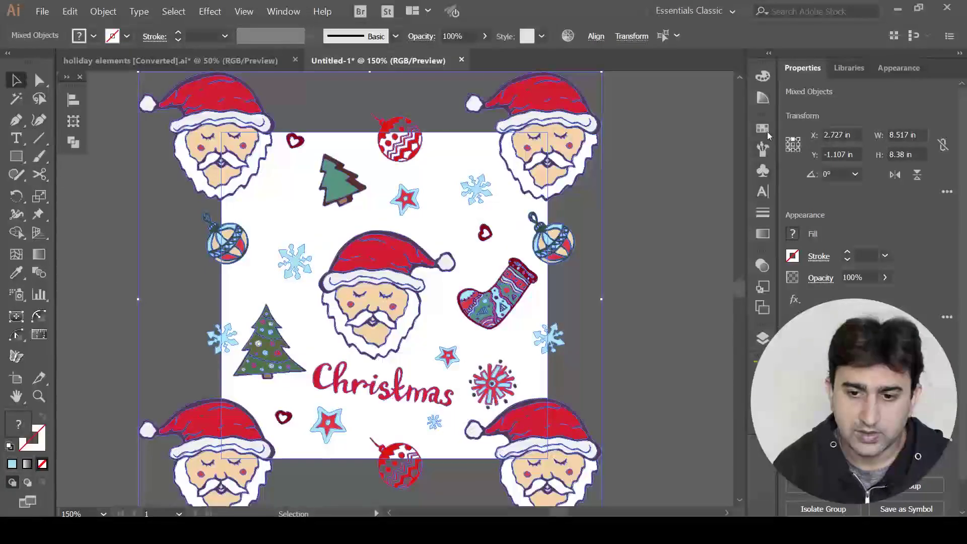
pyautogui.moveTo(383, 266); pyautogui.dragTo(670, 252)
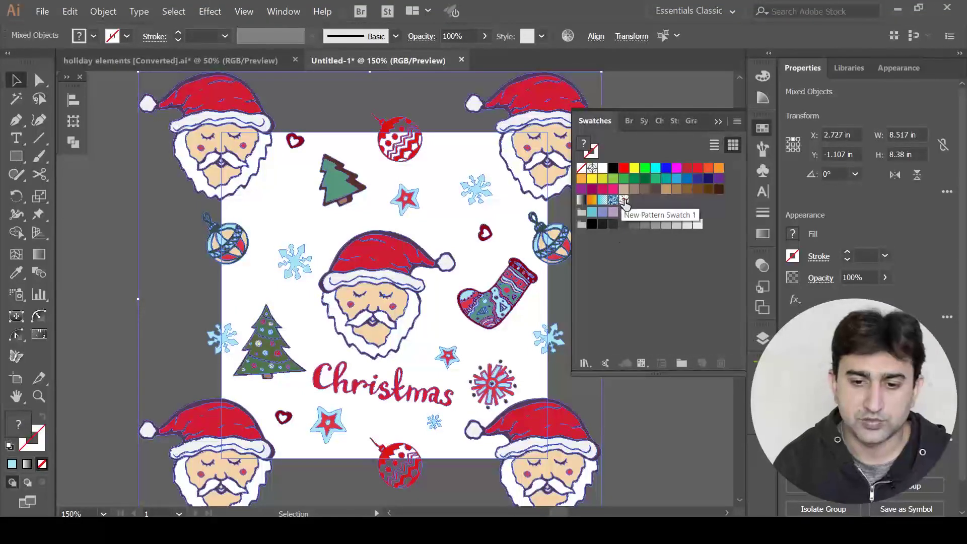
# Hide Layer 1 and add a new layer above it
pyautogui.click(763, 341)
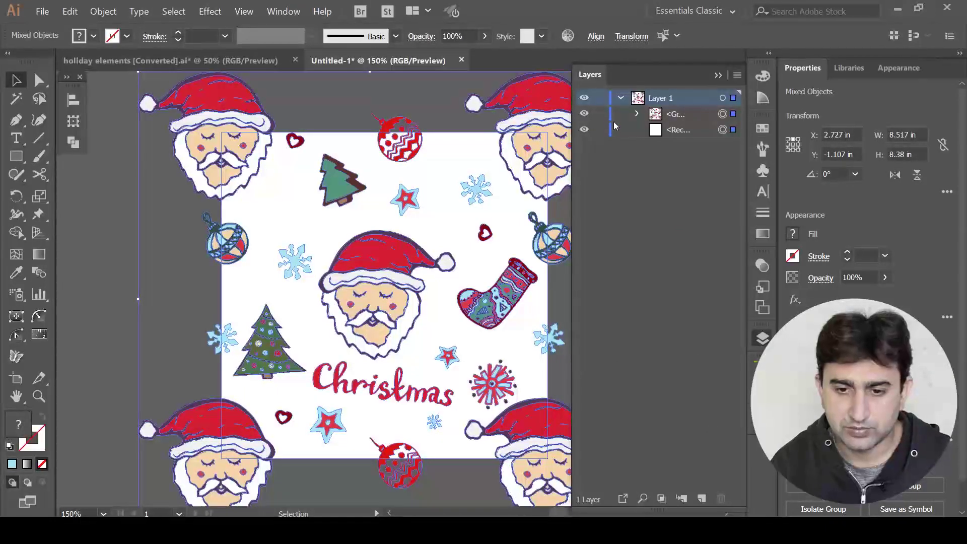
pyautogui.click(621, 98)
pyautogui.click(584, 98)
pyautogui.hotkey('ctrl', 'y')
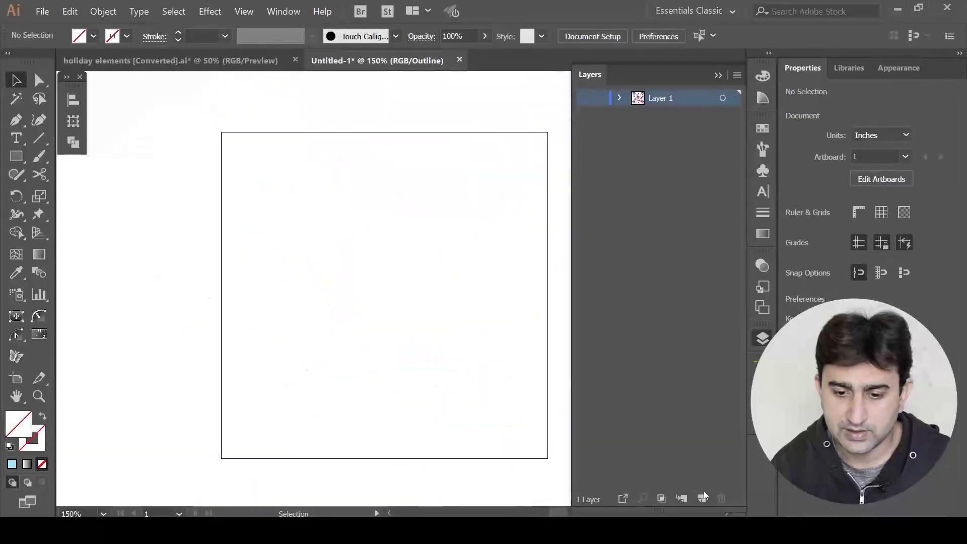
pyautogui.click(702, 498)
pyautogui.hotkey('ctrl', 'y')
# Draw a rectangle about 7.36 x 8.84 in on Layer 2, extending well past the artboard's height and covering its full width
pyautogui.click(29, 159)
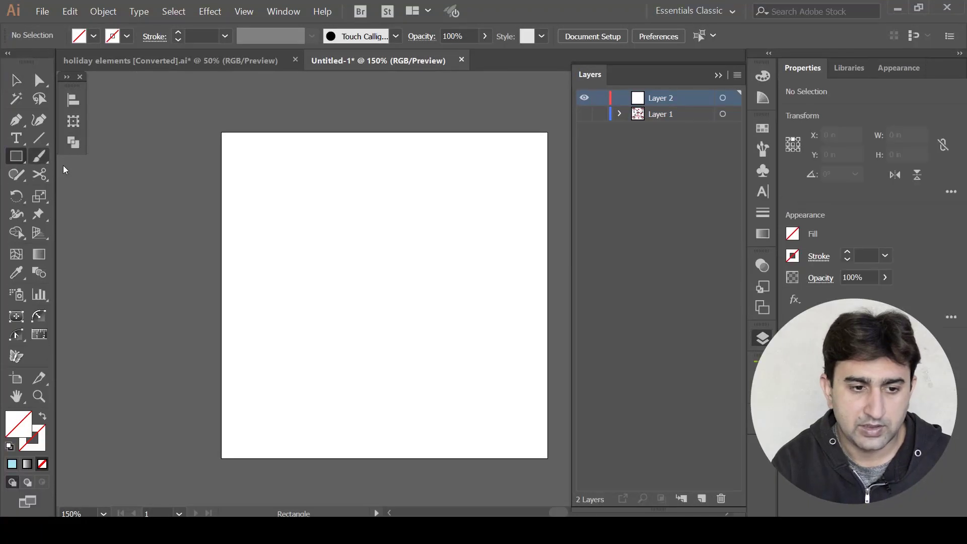
pyautogui.moveTo(153, 91); pyautogui.dragTo(534, 493)
pyautogui.scroll(-1, 488, 418)
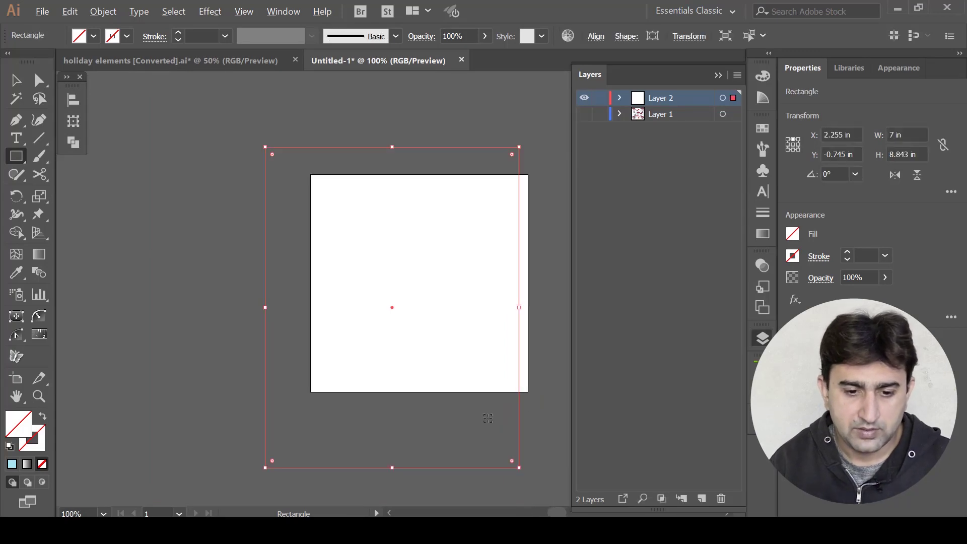
pyautogui.hscroll(1, 488, 418)
pyautogui.press('v')
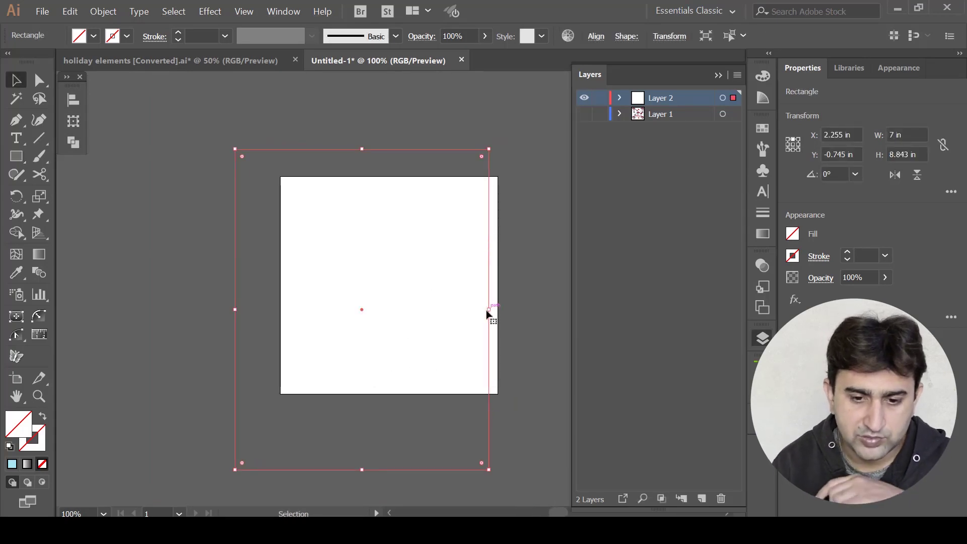
pyautogui.moveTo(491, 311)
pyautogui.mouseDown()
pyautogui.moveTo(409, 309)
pyautogui.moveTo(502, 304)
pyautogui.mouseUp()
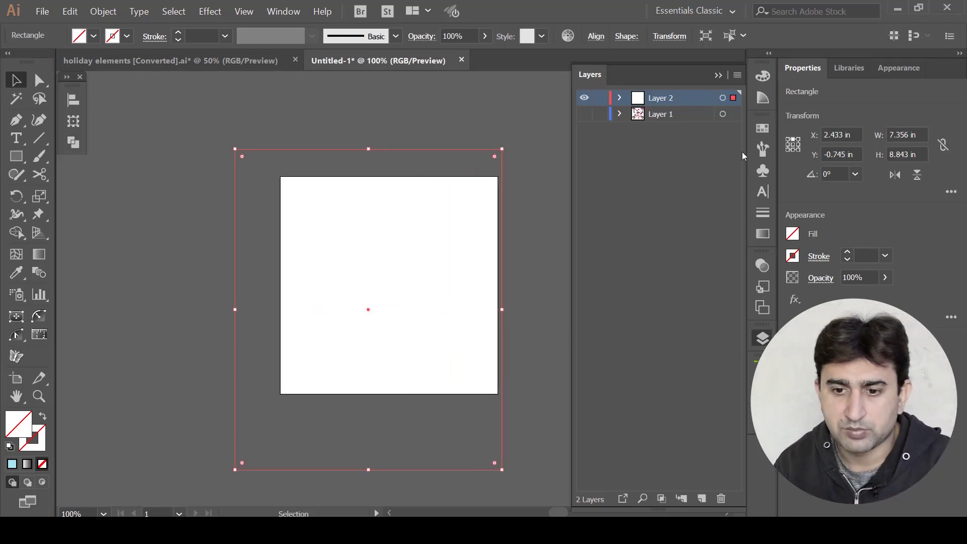
# Fill the large rectangle with the new Christmas pattern swatch and move it partly off the artboard
pyautogui.click(764, 130)
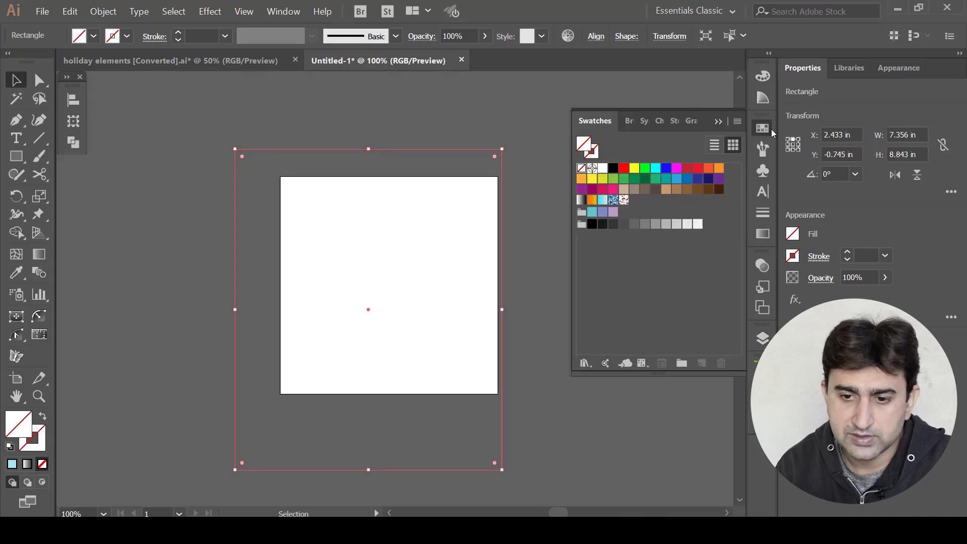
pyautogui.click(625, 200)
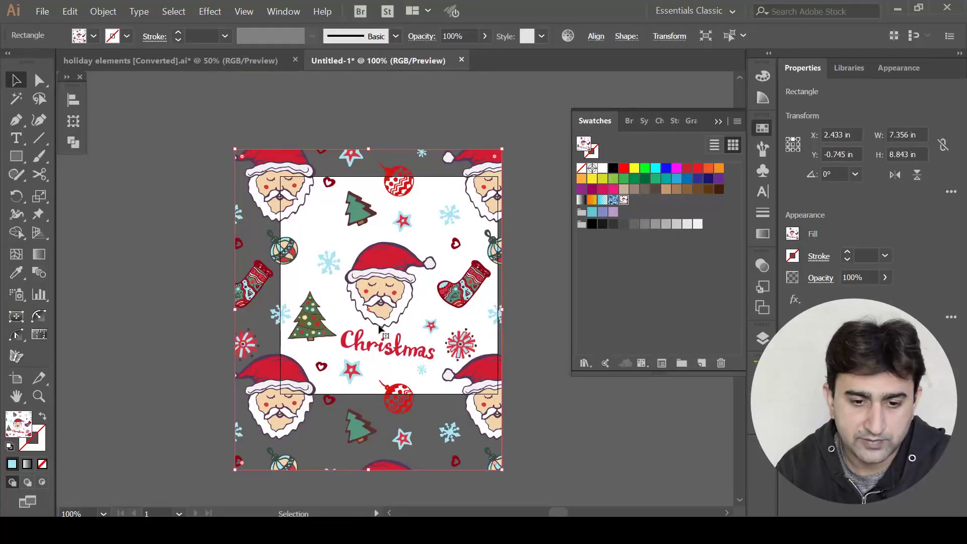
pyautogui.moveTo(381, 303); pyautogui.dragTo(338, 311)
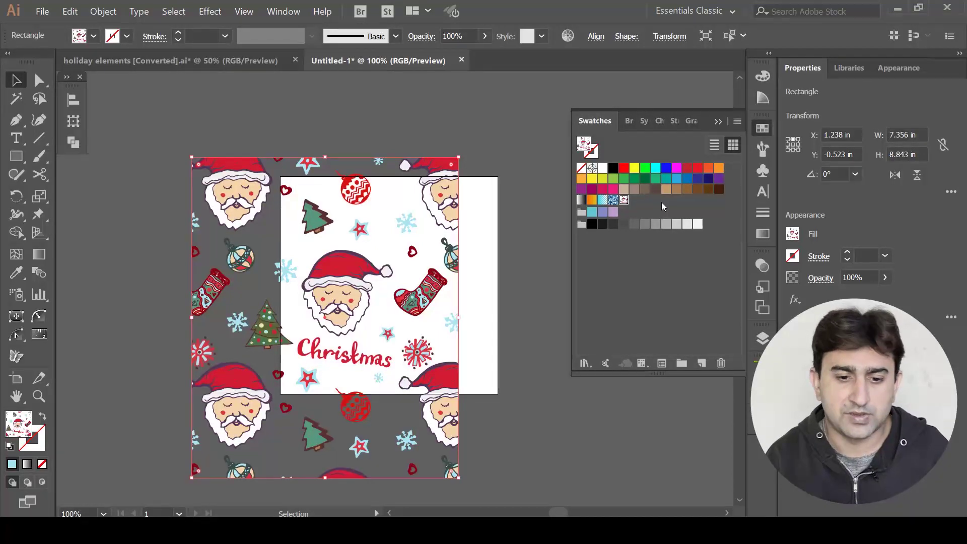
pyautogui.moveTo(337, 315); pyautogui.dragTo(335, 295)
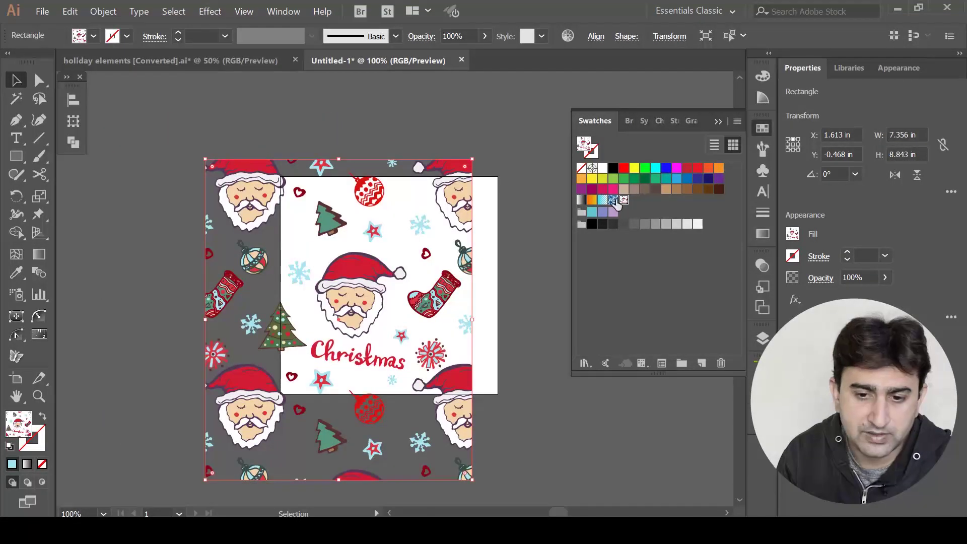
pyautogui.moveTo(350, 279); pyautogui.dragTo(263, 233)
# Preview a uniform 60% scale on the large rectangle that transforms only its pattern, not the object
pyautogui.rightClick(273, 248)
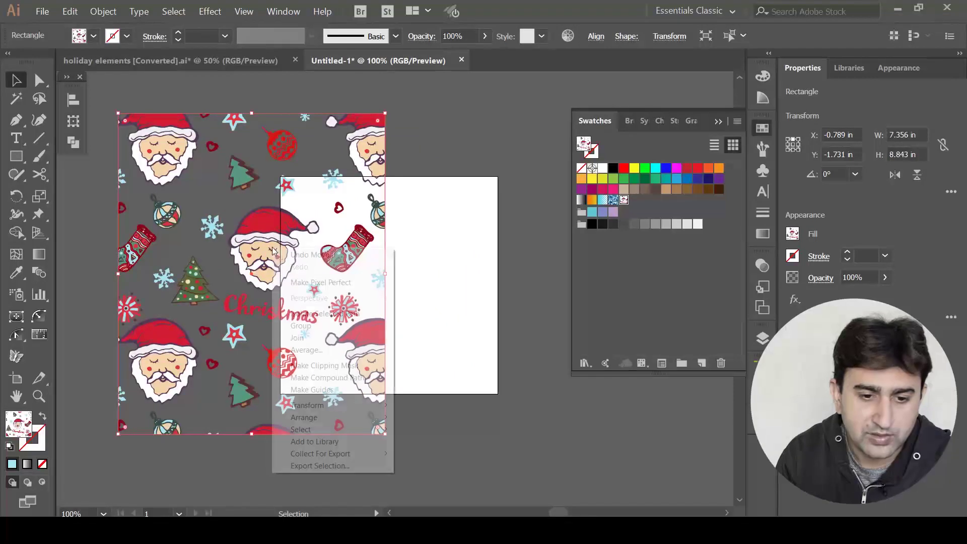
pyautogui.moveTo(336, 406)
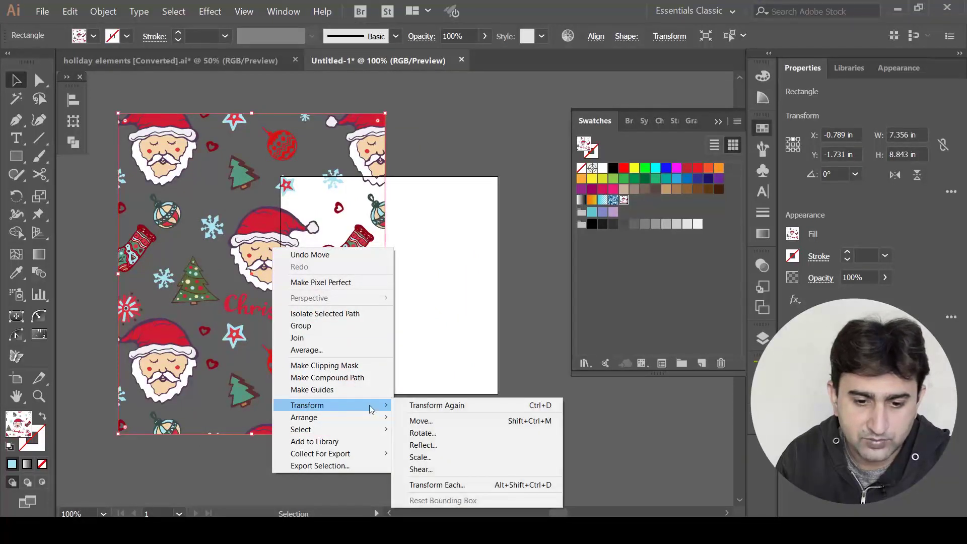
pyautogui.click(423, 457)
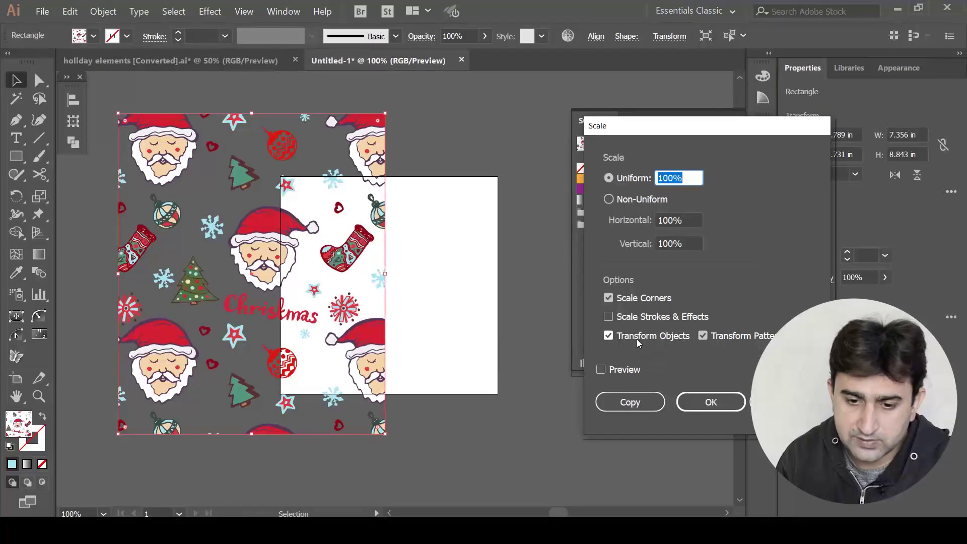
pyautogui.moveTo(667, 178); pyautogui.dragTo(642, 180)
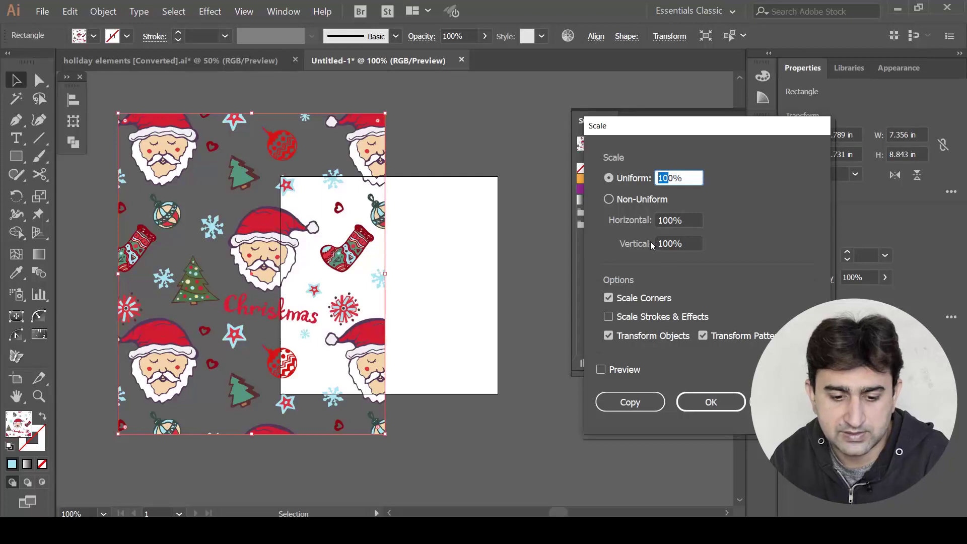
pyautogui.write('6')
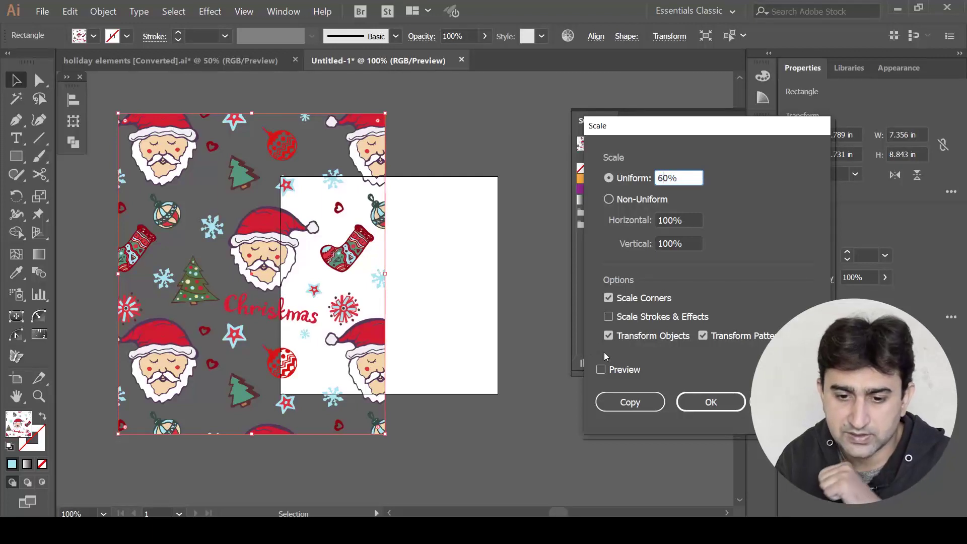
pyautogui.click(601, 372)
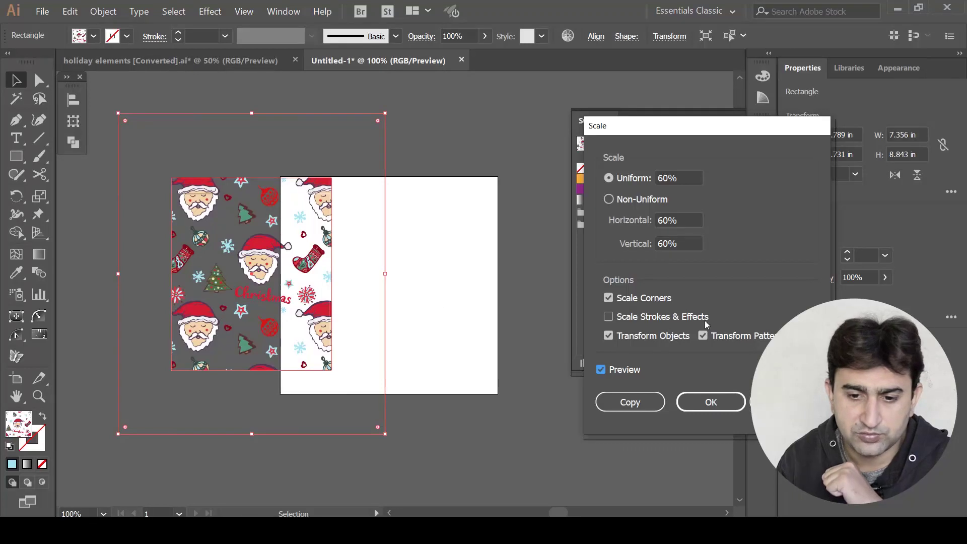
pyautogui.click(608, 337)
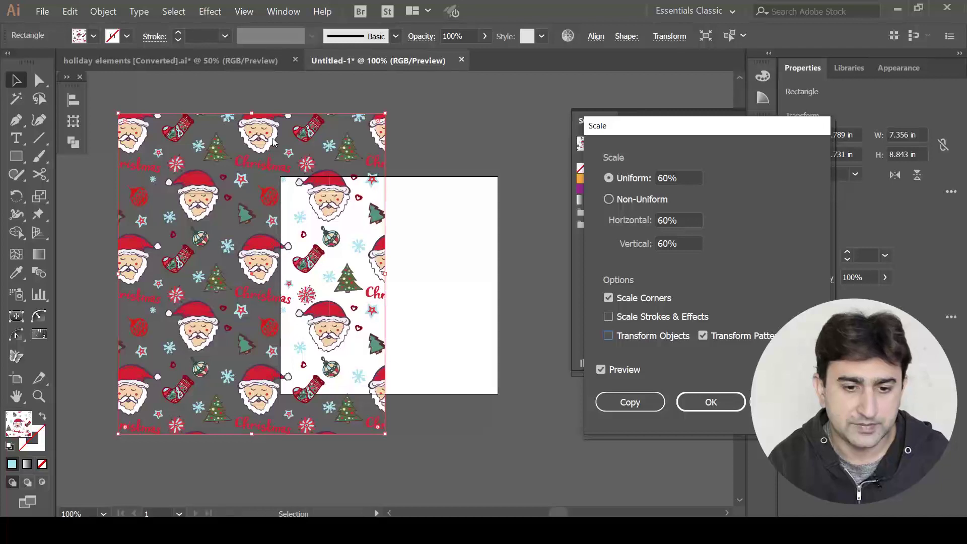
# Preview the pattern at a uniform 50% scale and close the Scale dialog without applying it
pyautogui.doubleClick(665, 179)
pyautogui.write('50')
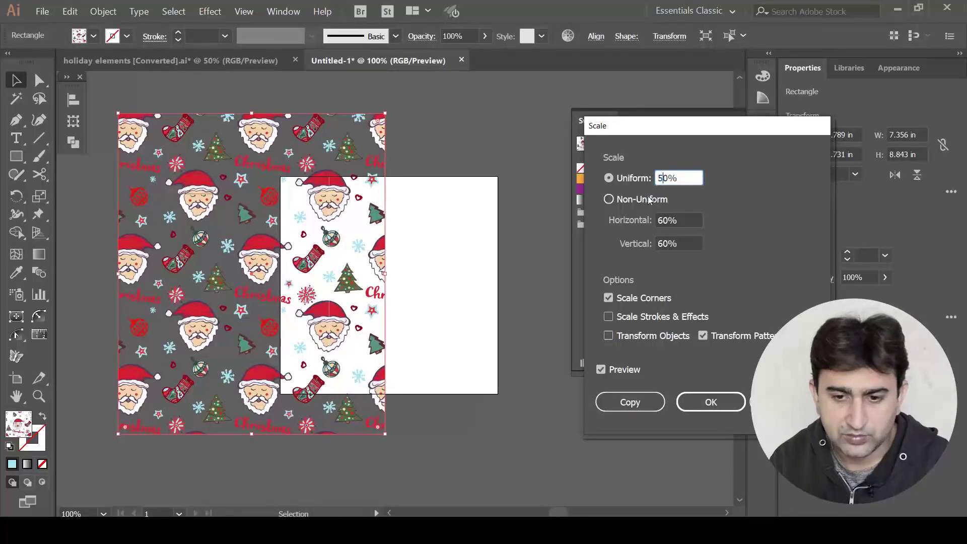
pyautogui.click(624, 371)
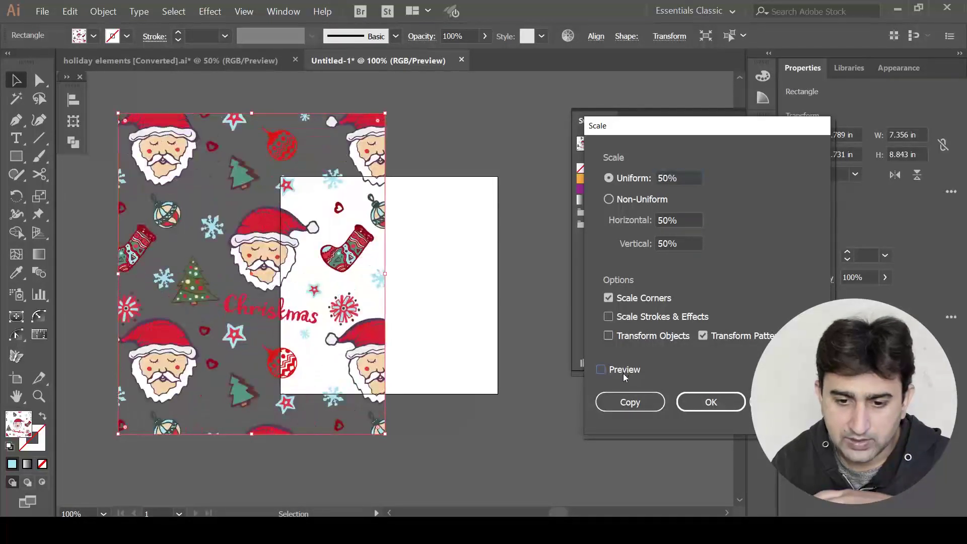
pyautogui.click(624, 373)
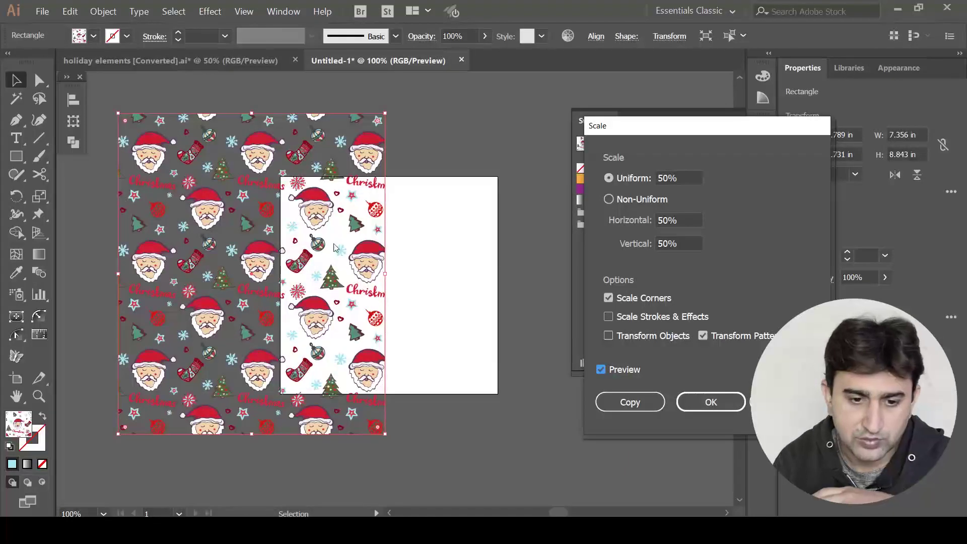
pyautogui.click(739, 403)
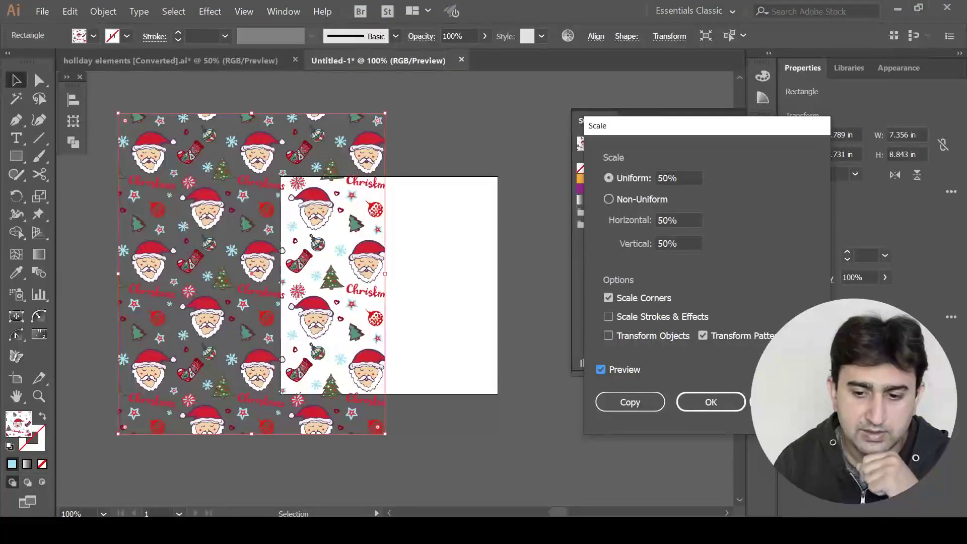
# Move the large pattern-filled rectangle back over the artboard and delete it
pyautogui.moveTo(368, 326); pyautogui.dragTo(481, 349)
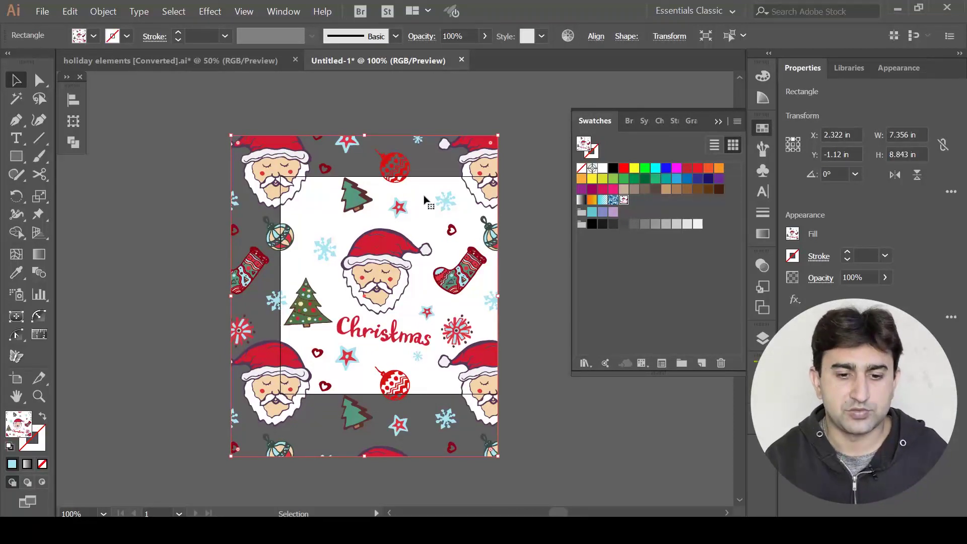
pyautogui.moveTo(370, 241); pyautogui.dragTo(319, 214)
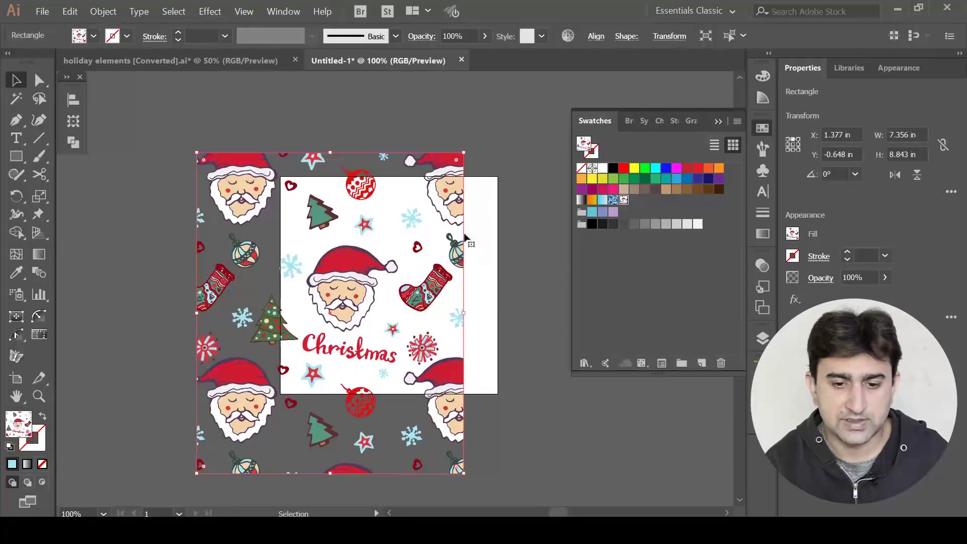
pyautogui.press('Delete')
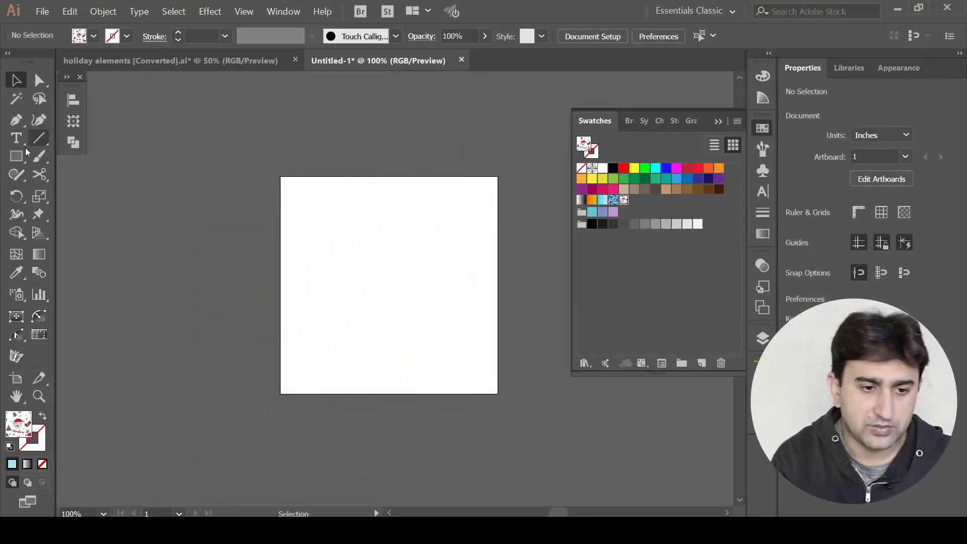
# Create a rectangle exactly 6 in wide and 6 in high on Layer 2
pyautogui.press('m')
pyautogui.moveTo(280, 177); pyautogui.dragTo(479, 373)
pyautogui.hotkey('ctrl', 'shift', 'a')
pyautogui.click(389, 281)
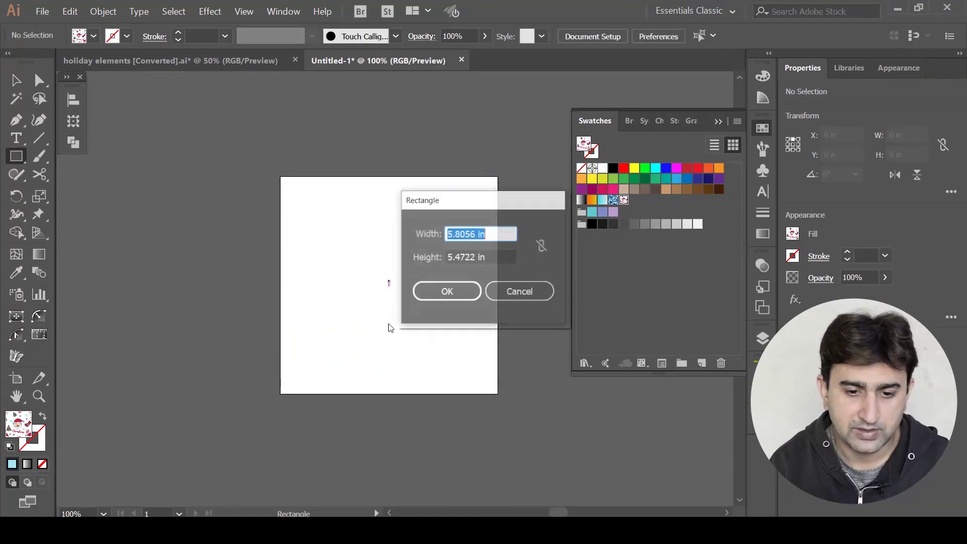
pyautogui.write('6')
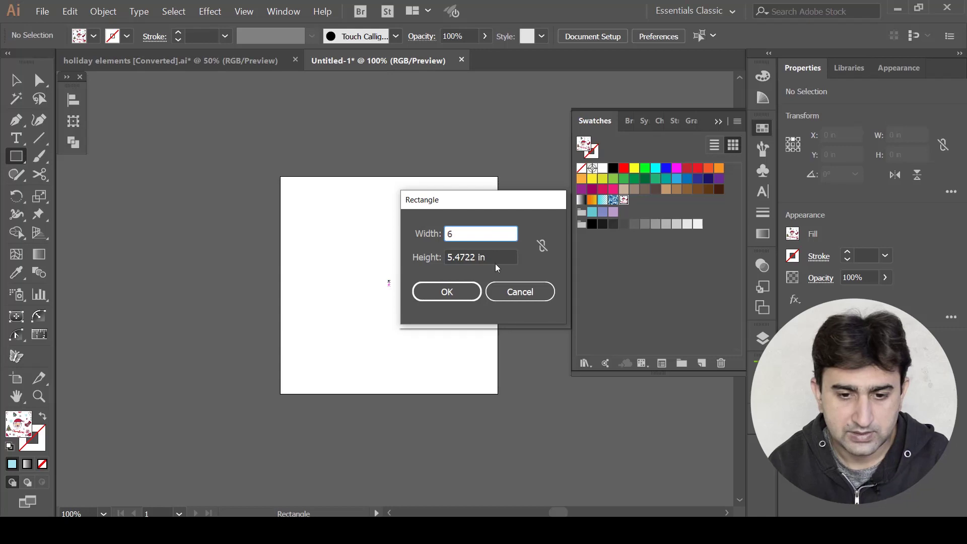
pyautogui.press('Tab')
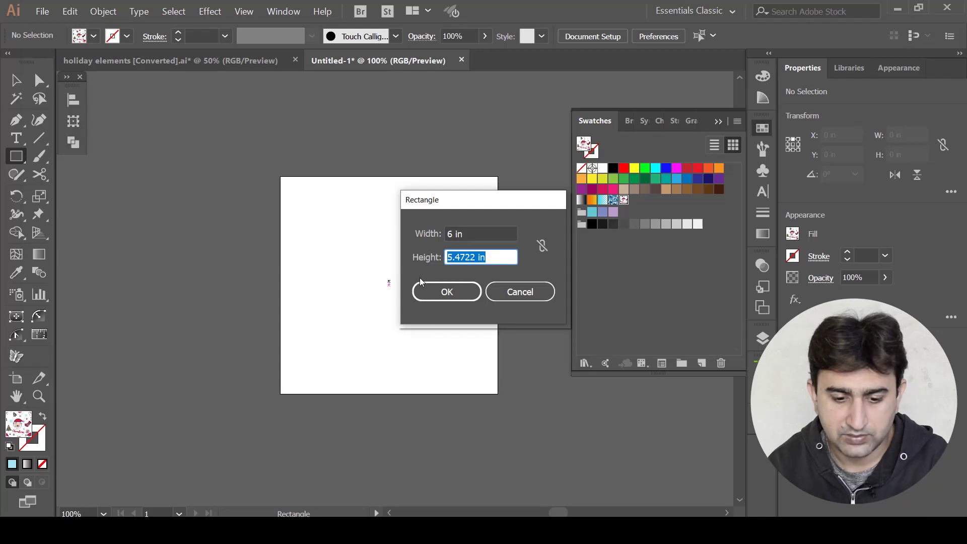
pyautogui.write('6')
pyautogui.press('Tab')
pyautogui.click(444, 291)
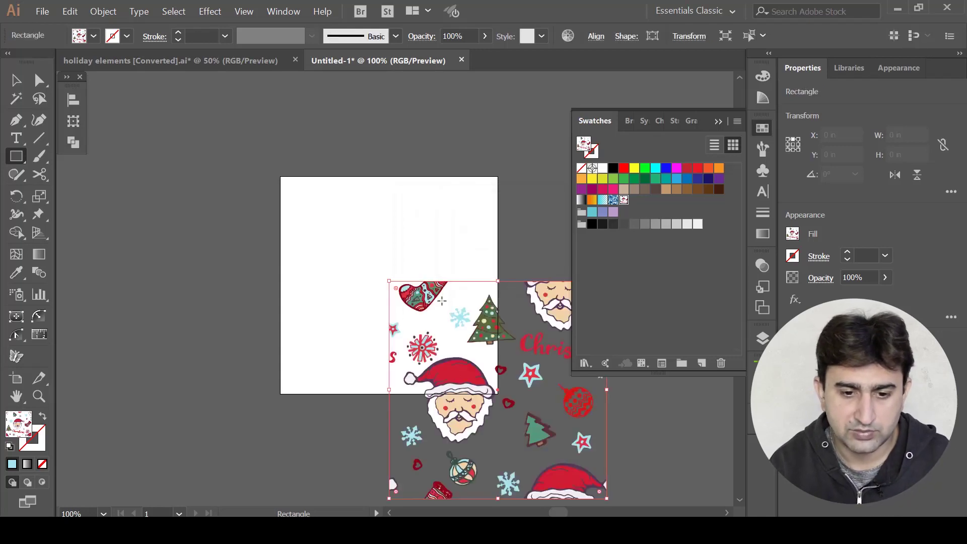
# Align the 6 x 6 in rectangle exactly over the artboard and fill it with the Christmas pattern swatch
pyautogui.press('v')
pyautogui.moveTo(450, 388); pyautogui.dragTo(341, 286)
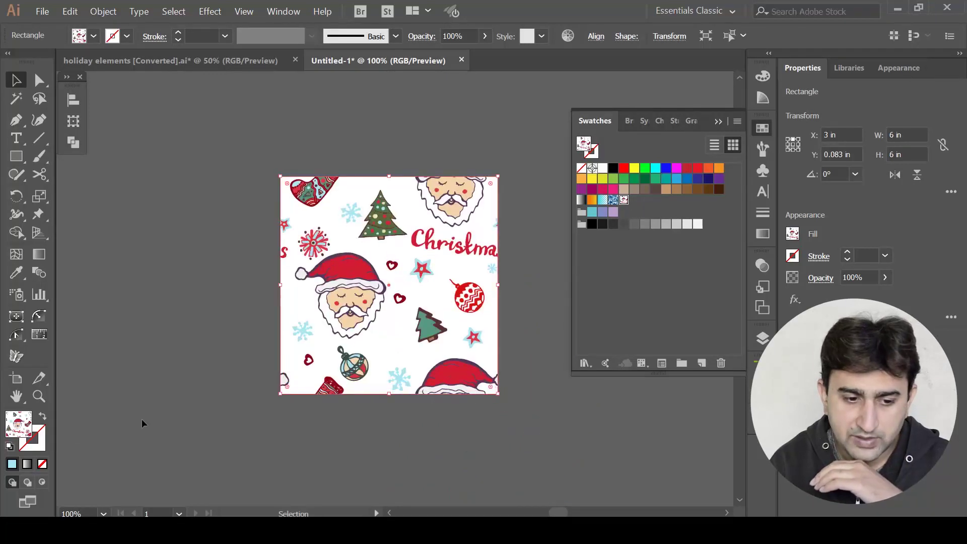
pyautogui.click(43, 464)
pyautogui.click(595, 36)
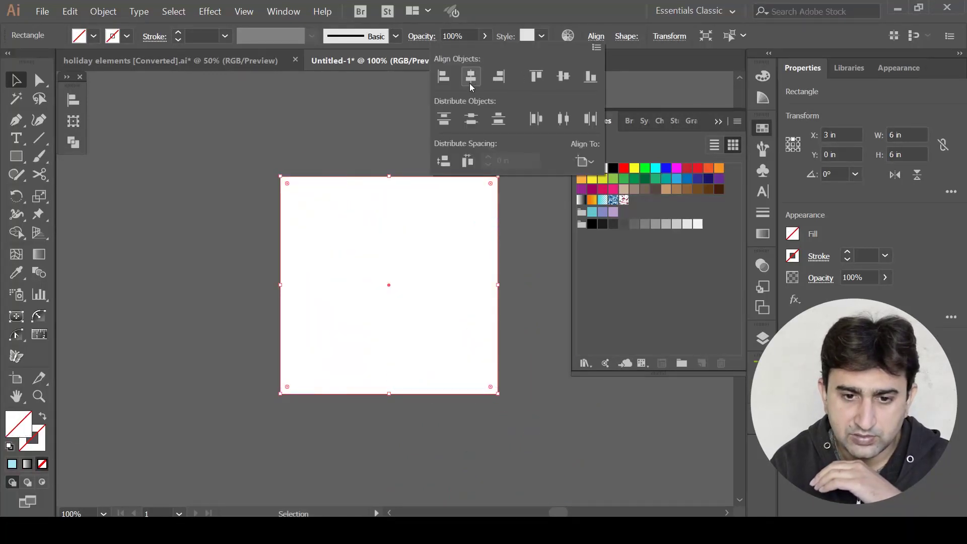
pyautogui.click(596, 36)
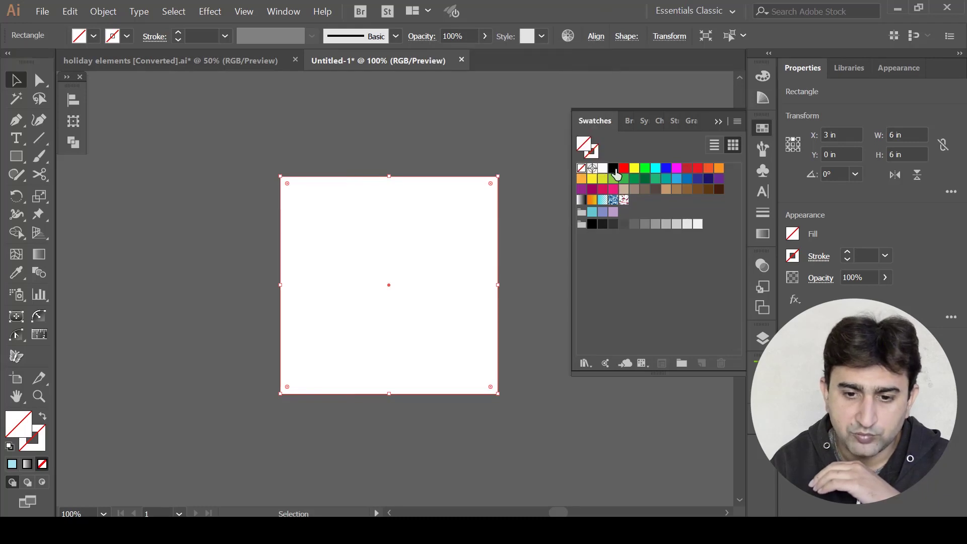
pyautogui.click(624, 200)
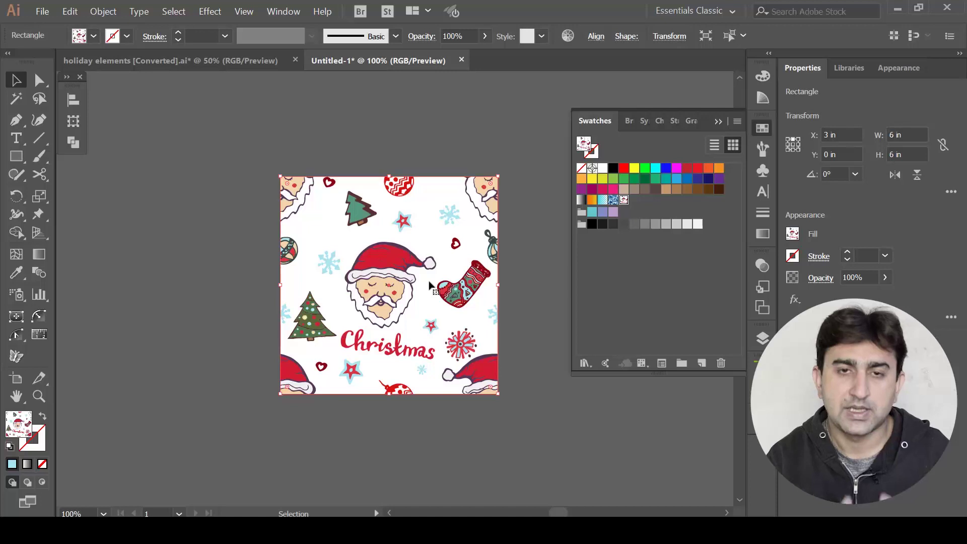
# Hide Layer 2 and show Layer 1 with the original tile artwork
pyautogui.click(763, 339)
pyautogui.click(584, 98)
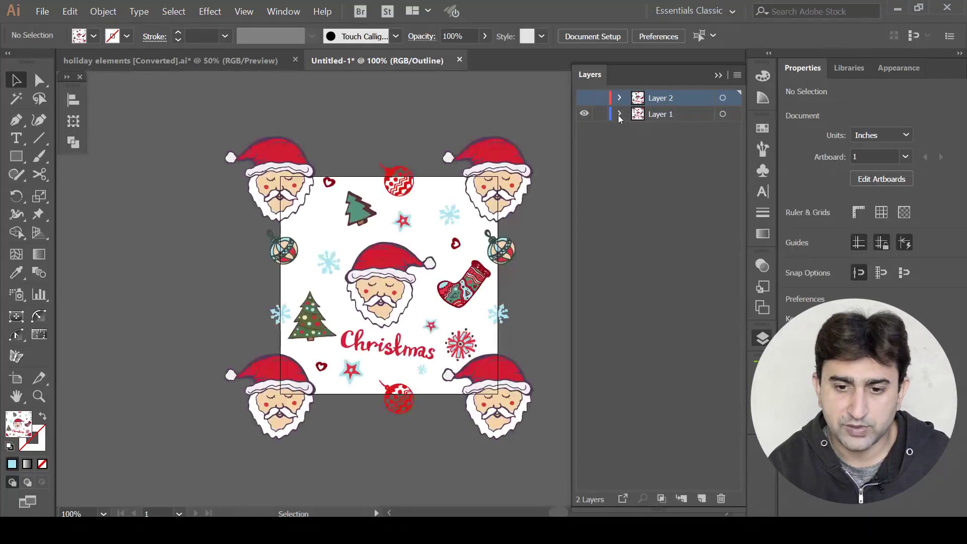
pyautogui.click(619, 113)
pyautogui.click(619, 114)
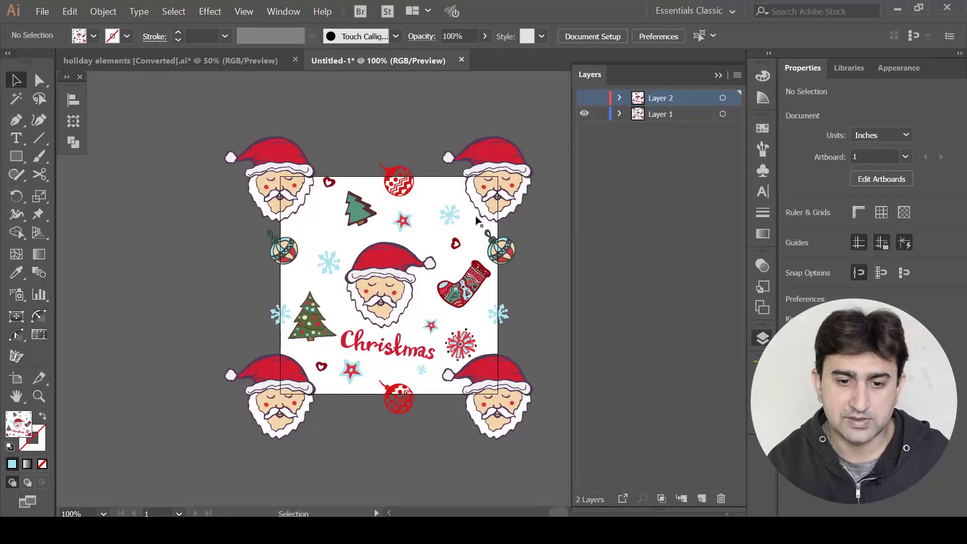